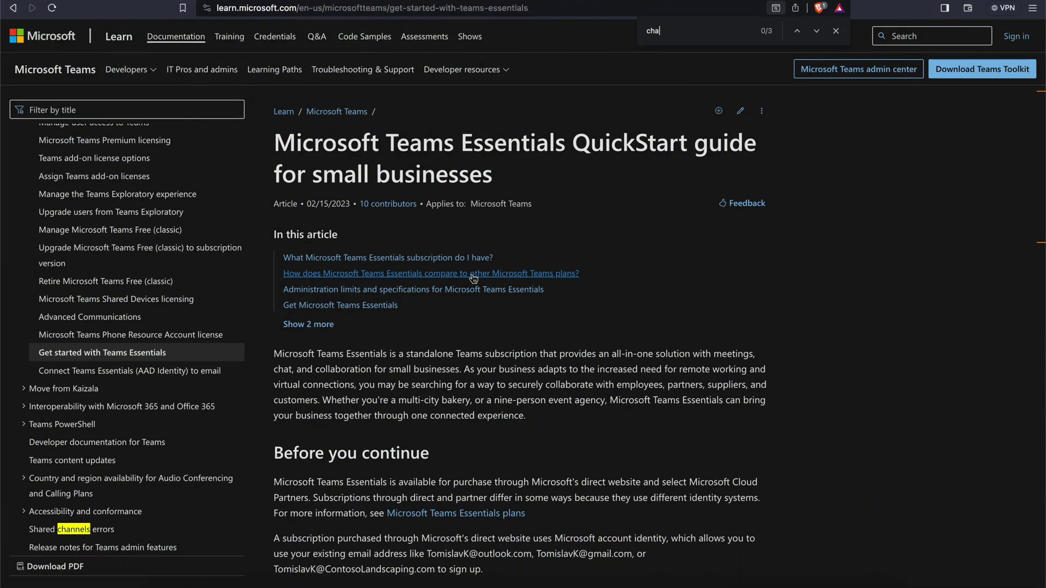
- Find the Channels match and confirm Teams and Channels shows Yes for both plans
{"action": "key", "text": "Return"}
{"action": "key", "text": "Return"}
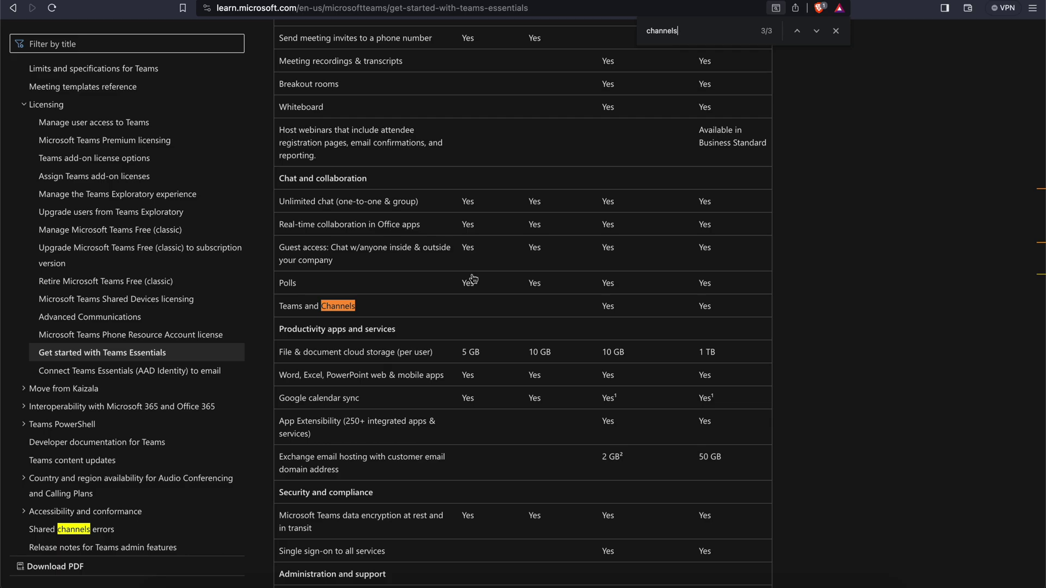
{"action": "left_click_drag", "start_coordinate": [279, 307], "coordinate": [385, 309]}
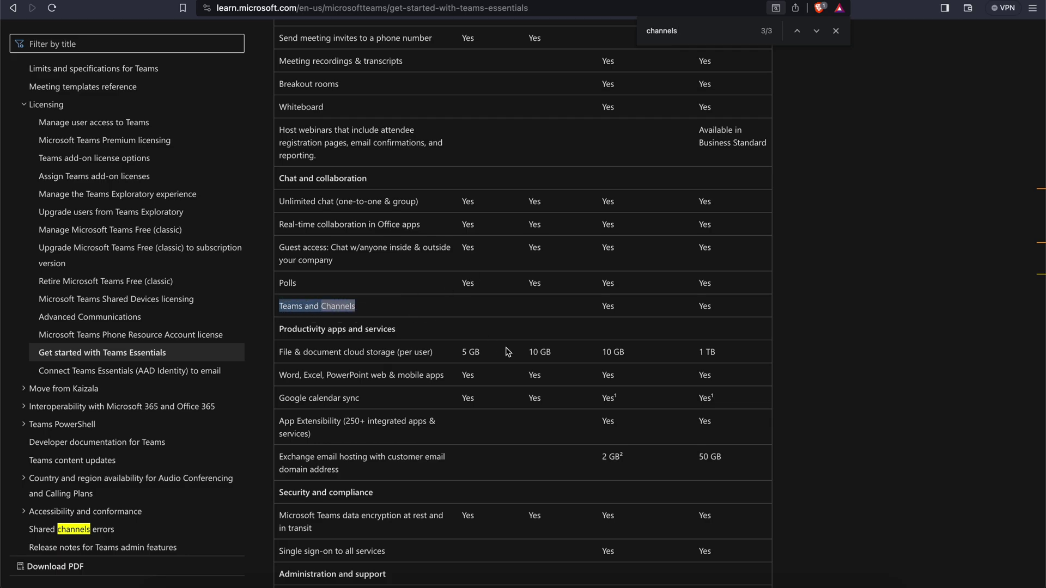
{"action": "left_click_drag", "start_coordinate": [599, 304], "coordinate": [727, 308]}
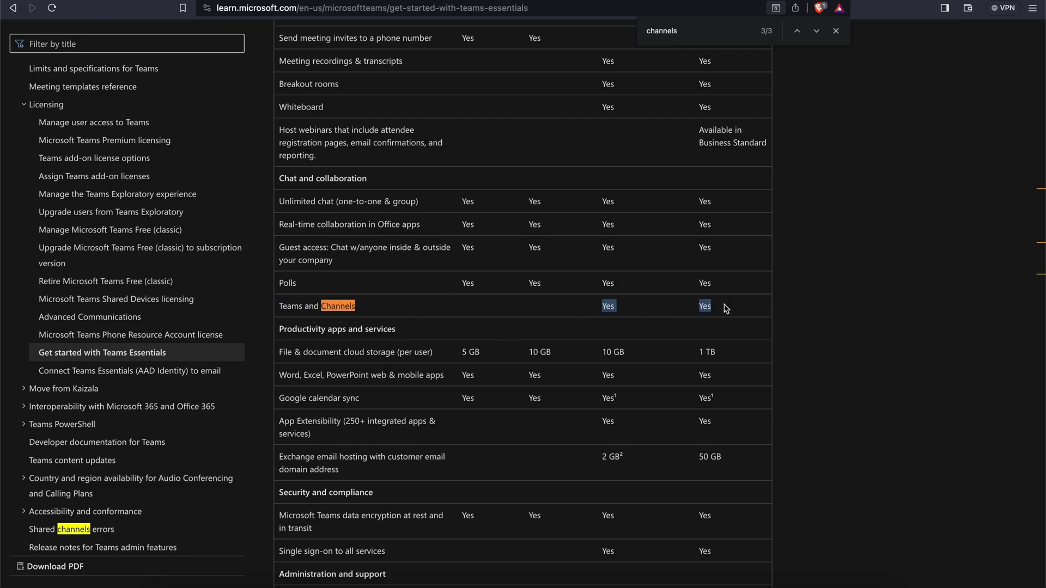
{"action": "scroll", "coordinate": [724, 306], "scroll_direction": "up", "scroll_amount": 20}
{"action": "scroll", "coordinate": [724, 302], "scroll_direction": "down", "scroll_amount": 12}
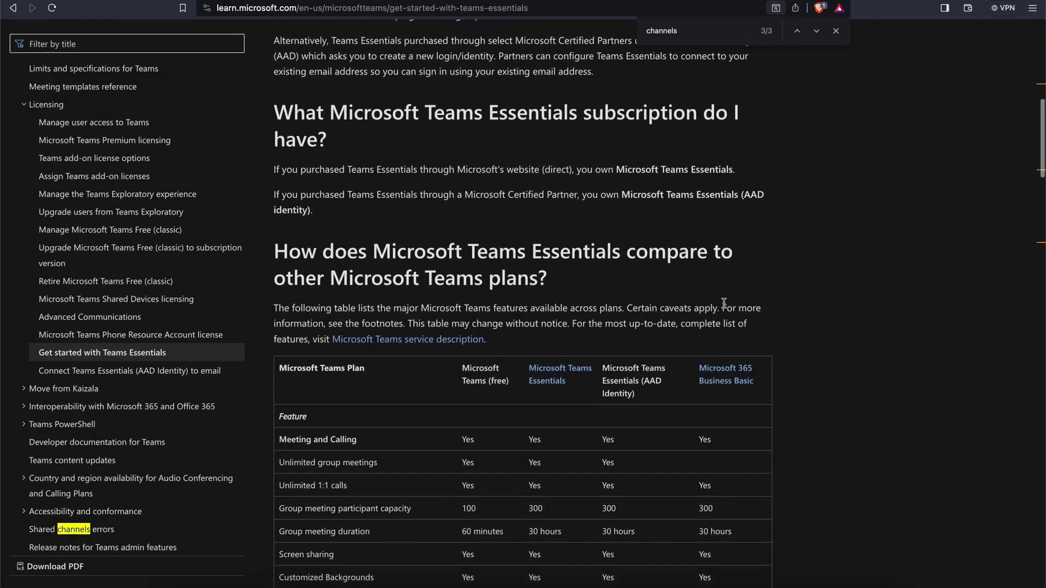
{"action": "scroll", "coordinate": [726, 376], "scroll_direction": "down", "scroll_amount": 3}
- Open the Microsoft 365 Business Basic plan page and start its one-month free trial
{"action": "left_click", "coordinate": [725, 224]}
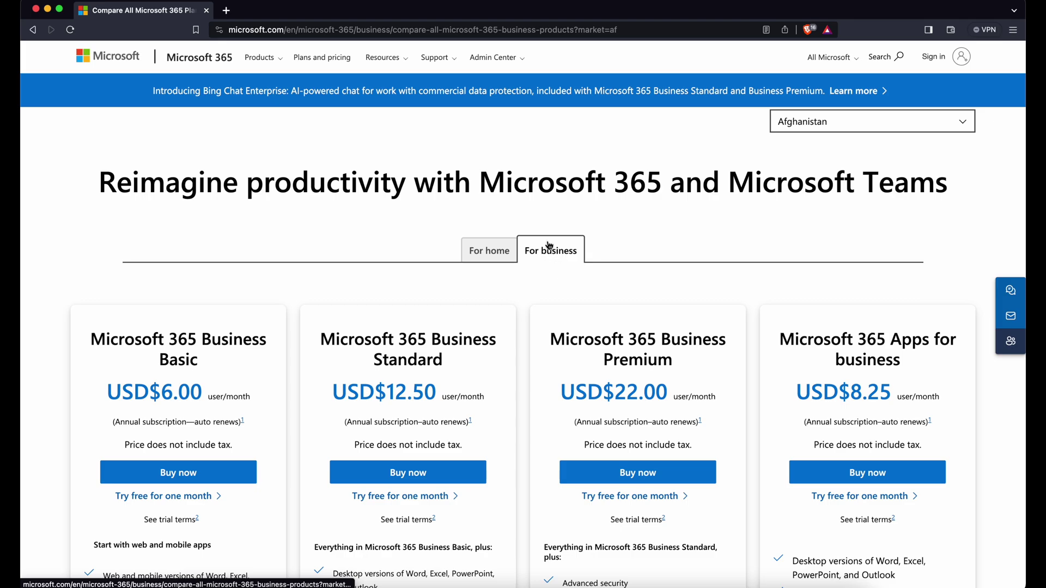
{"action": "scroll", "coordinate": [550, 246], "scroll_direction": "down", "scroll_amount": 5}
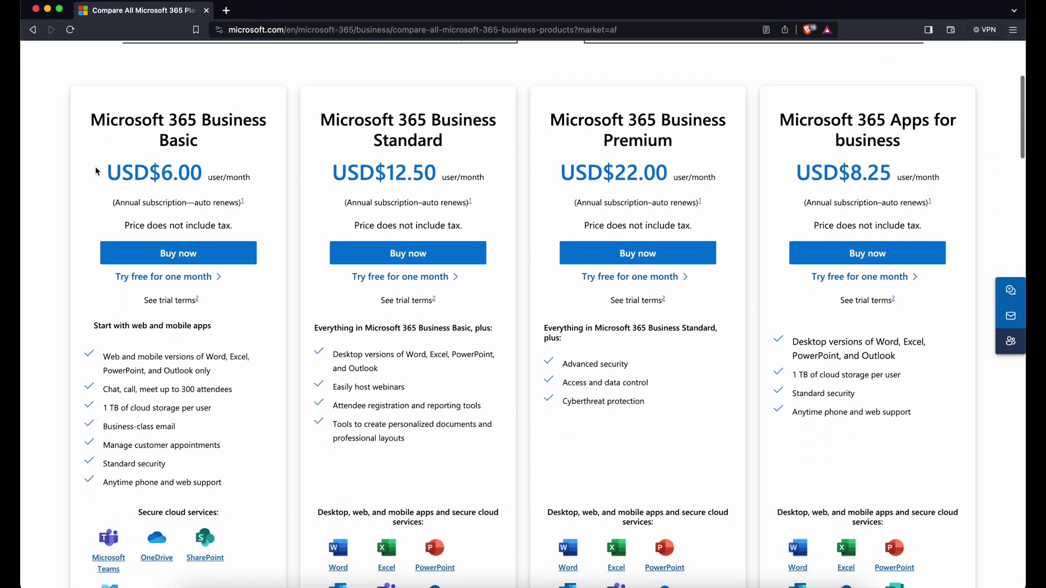
{"action": "scroll", "coordinate": [73, 182], "scroll_direction": "up", "scroll_amount": 5}
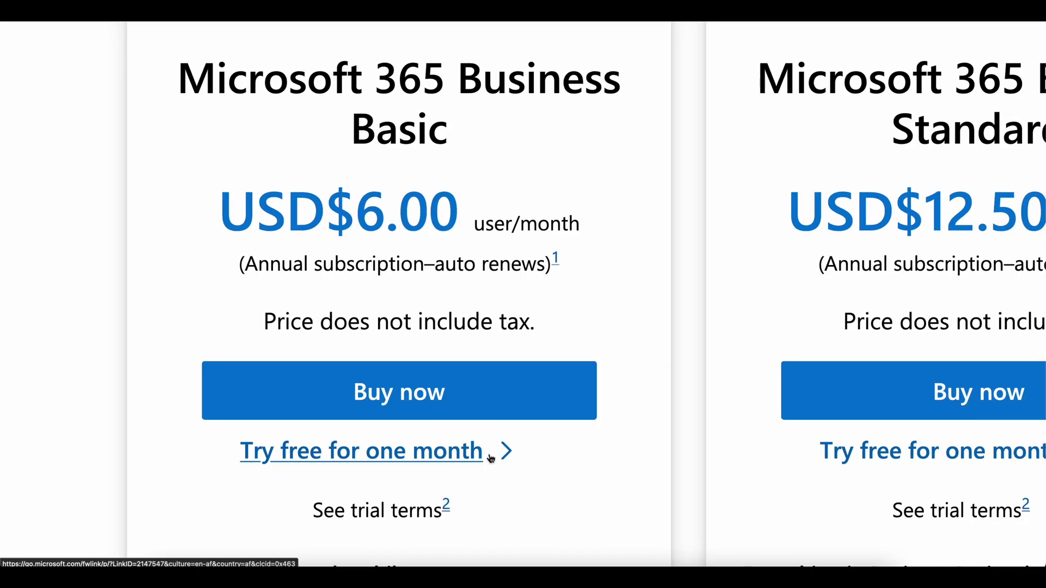
{"action": "left_click", "coordinate": [491, 458]}
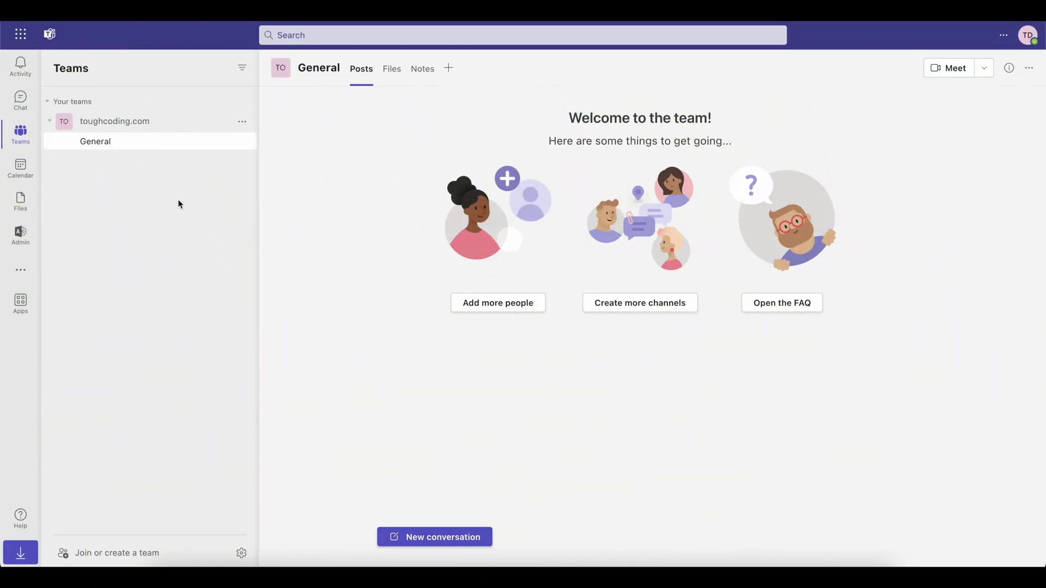
- Add channel 'elastic' to toughcoding.com with description 'notification from Elasticsearch cluster'
{"action": "right_click", "coordinate": [181, 204]}
{"action": "left_click", "coordinate": [159, 203]}
{"action": "left_click", "coordinate": [242, 123]}
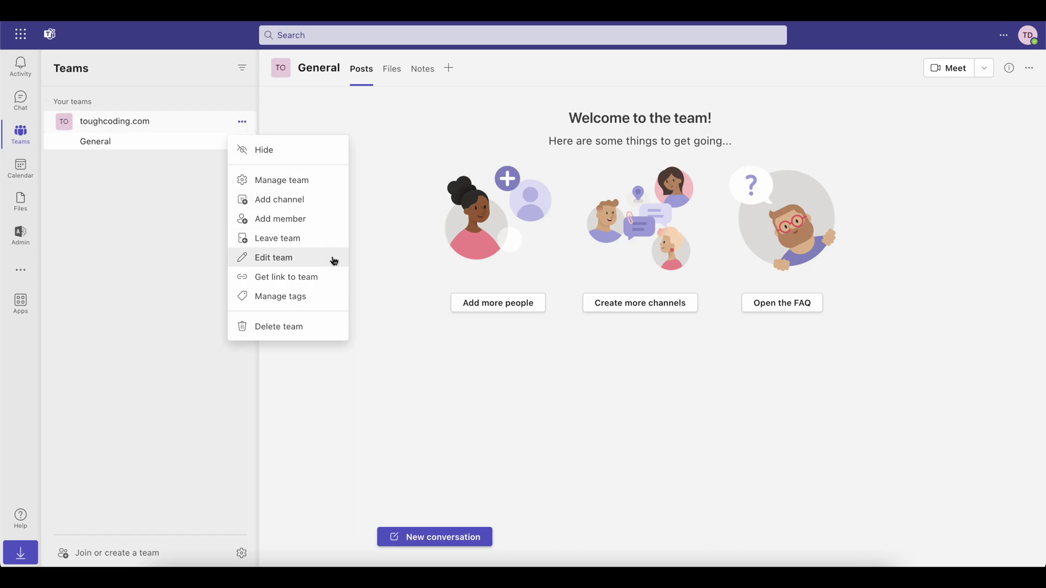
{"action": "left_click", "coordinate": [324, 200]}
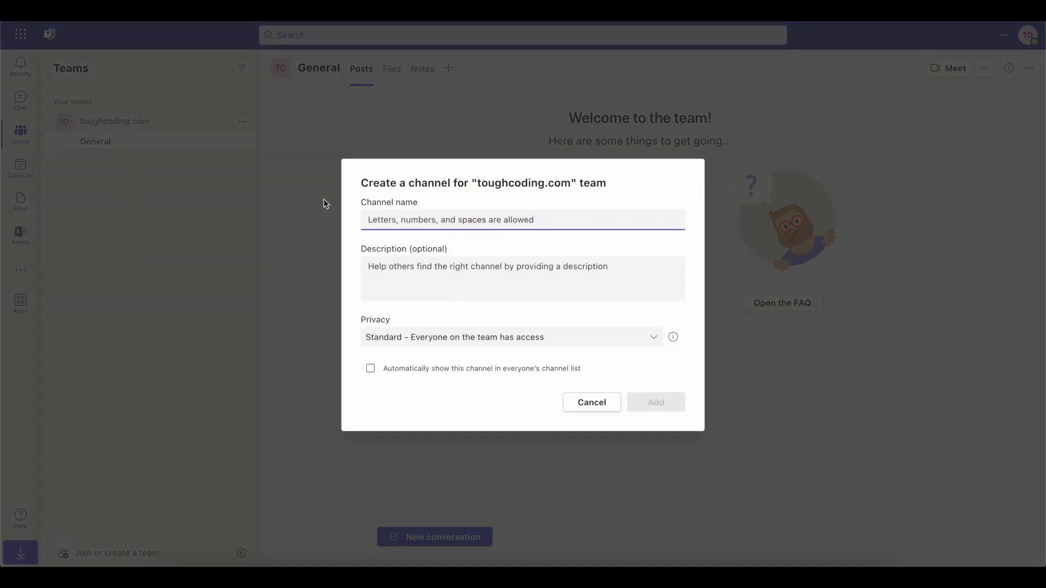
{"action": "type", "text": "elastix"}
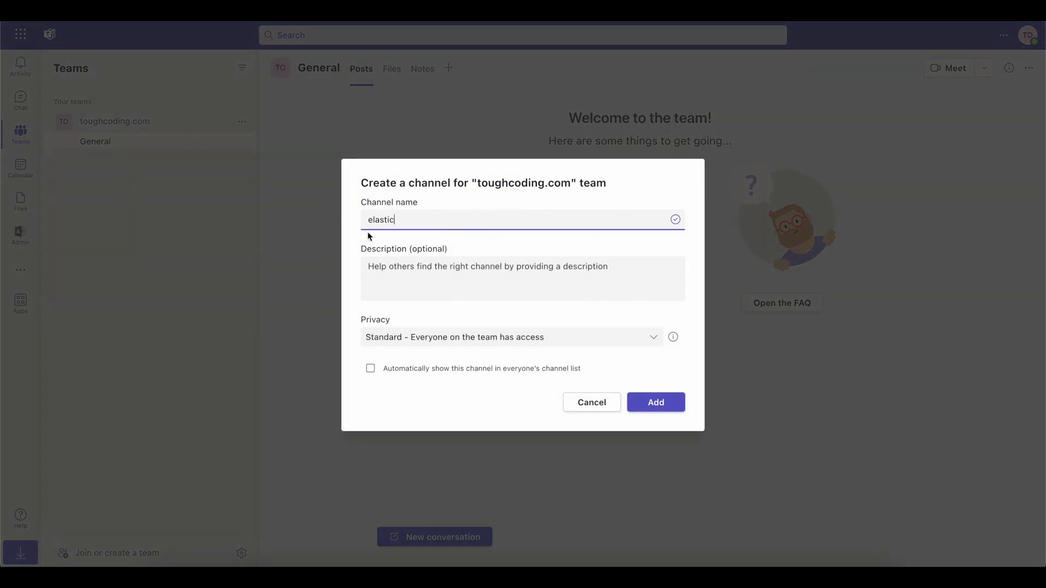
{"action": "left_click", "coordinate": [396, 274]}
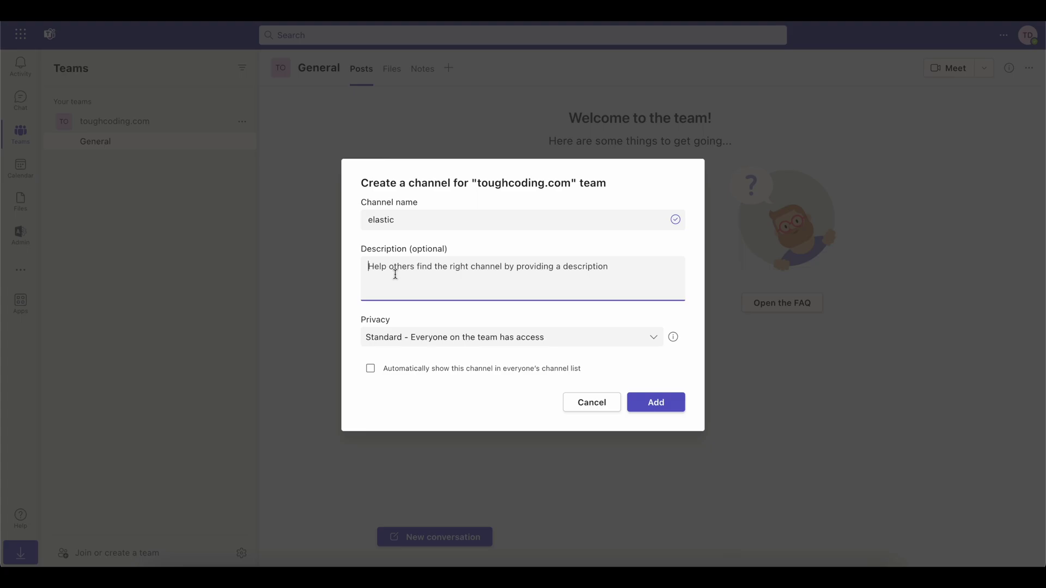
{"action": "type", "text": "notification"}
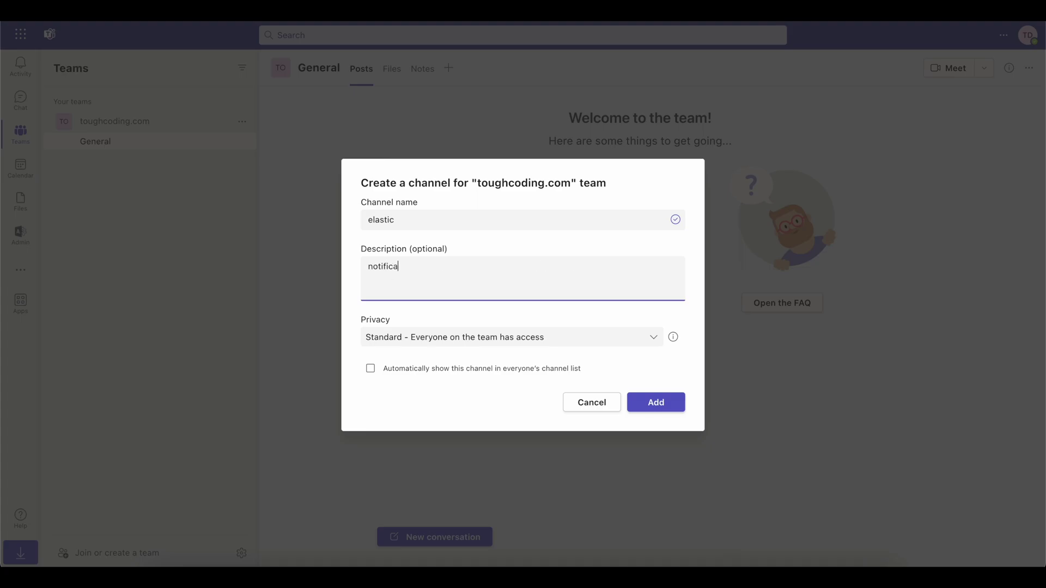
{"action": "type", "text": " from Elasticsearch cluster"}
{"action": "left_click", "coordinate": [650, 406]}
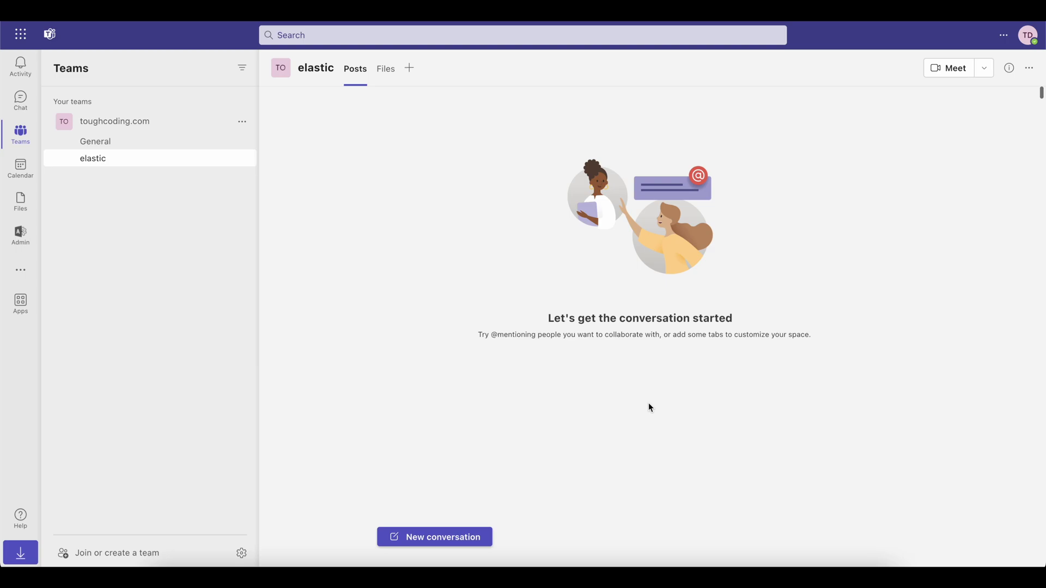
- Search the elastic channel's connectors for 'webhook' and add the Incoming Webhook connector
{"action": "left_click", "coordinate": [242, 159]}
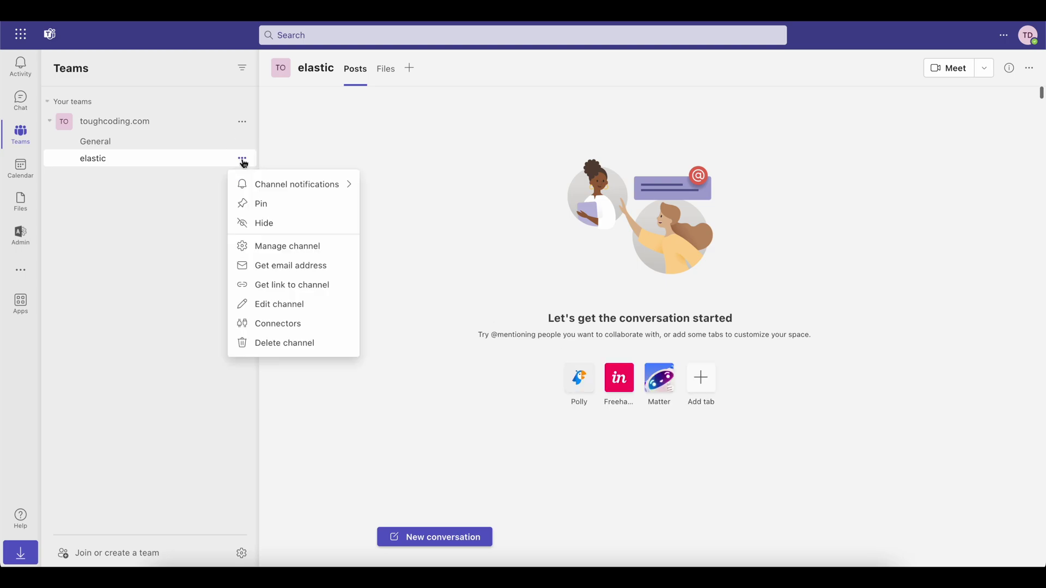
{"action": "left_click", "coordinate": [328, 329]}
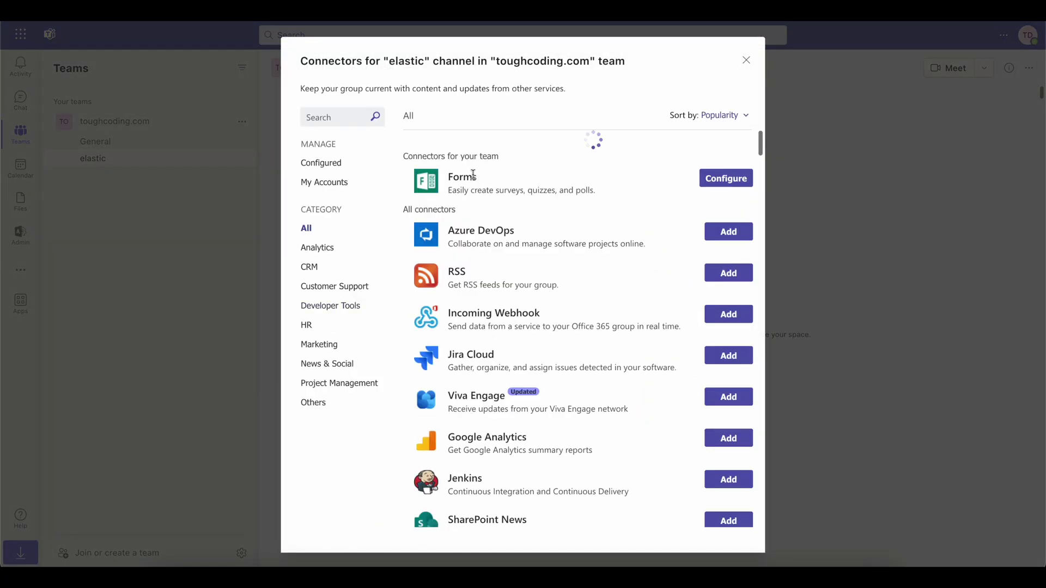
{"action": "left_click", "coordinate": [337, 117]}
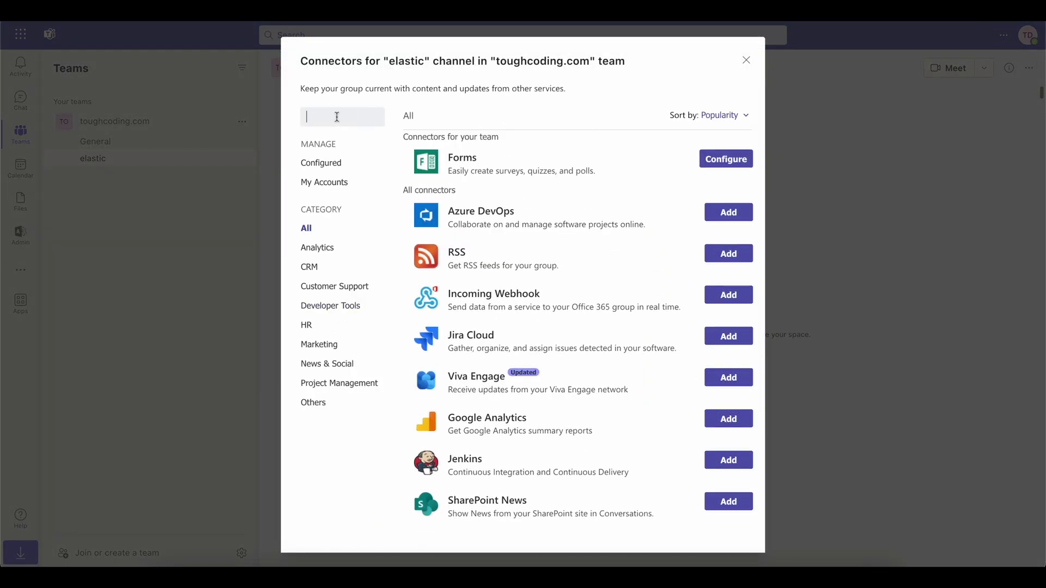
{"action": "type", "text": "web"}
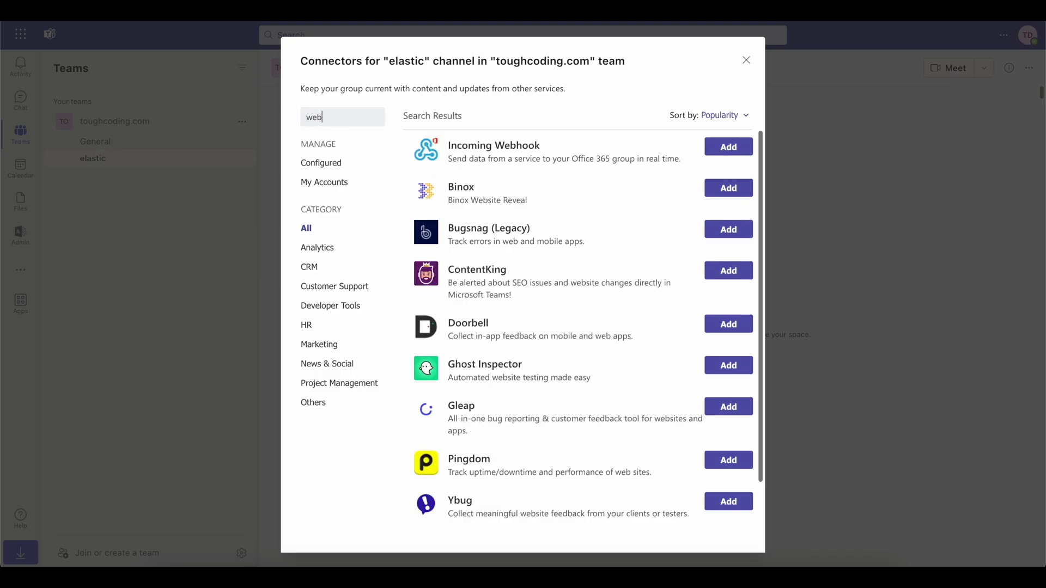
{"action": "type", "text": "hook"}
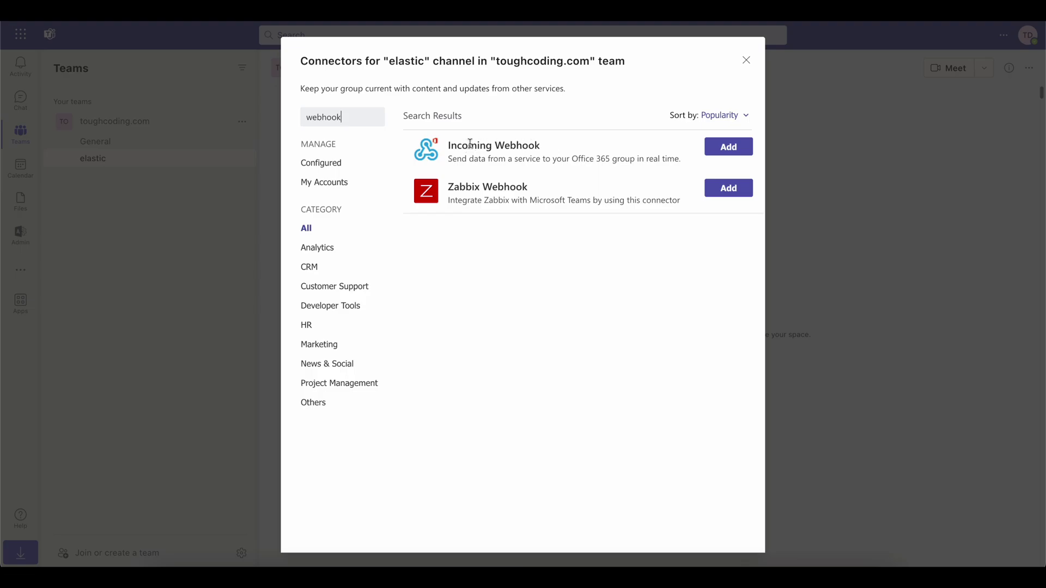
{"action": "left_click", "coordinate": [449, 145]}
{"action": "left_click_drag", "start_coordinate": [449, 144], "coordinate": [549, 145]}
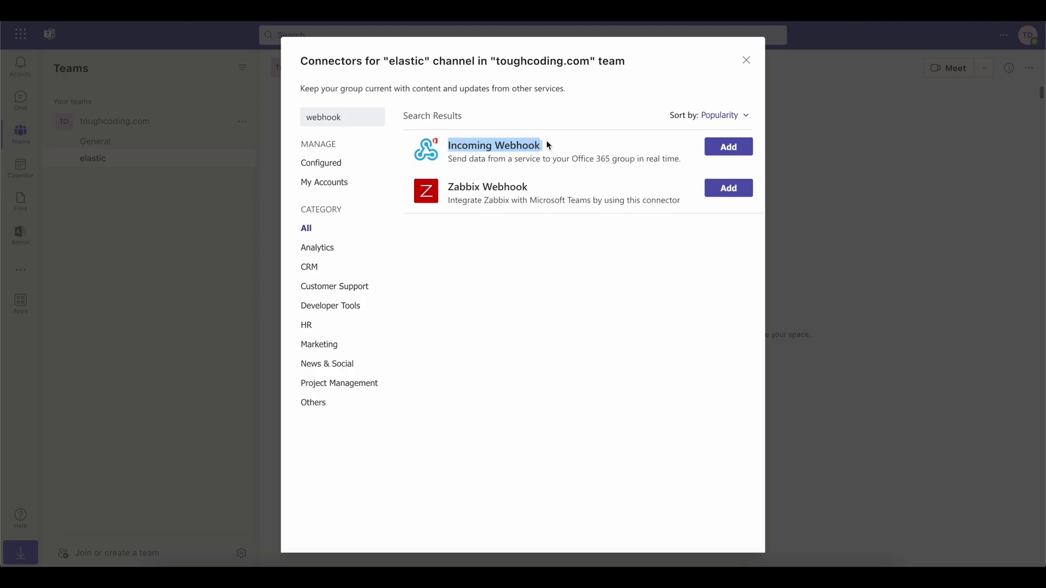
{"action": "left_click", "coordinate": [728, 147]}
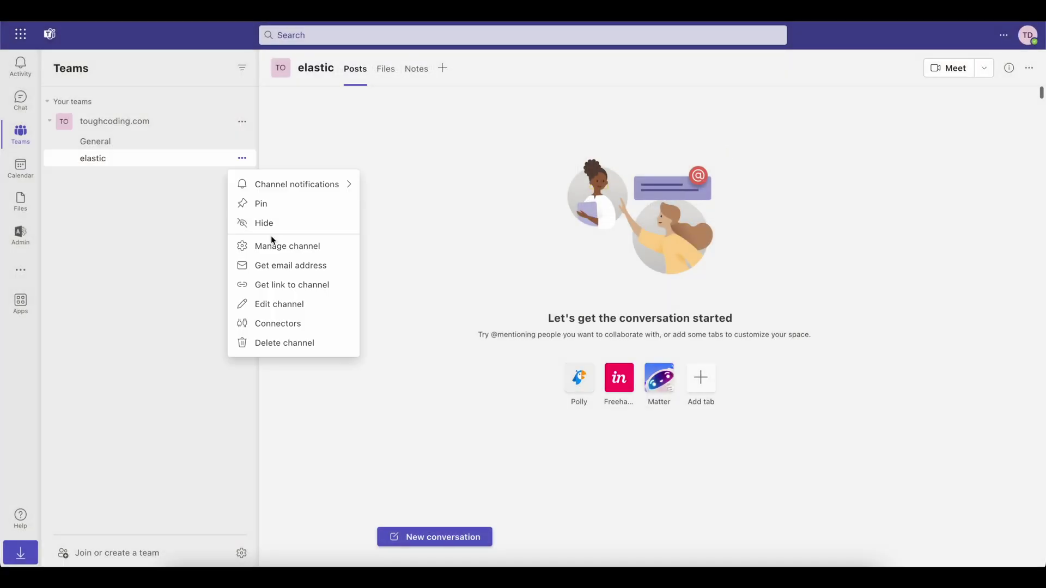
{"action": "left_click", "coordinate": [283, 327]}
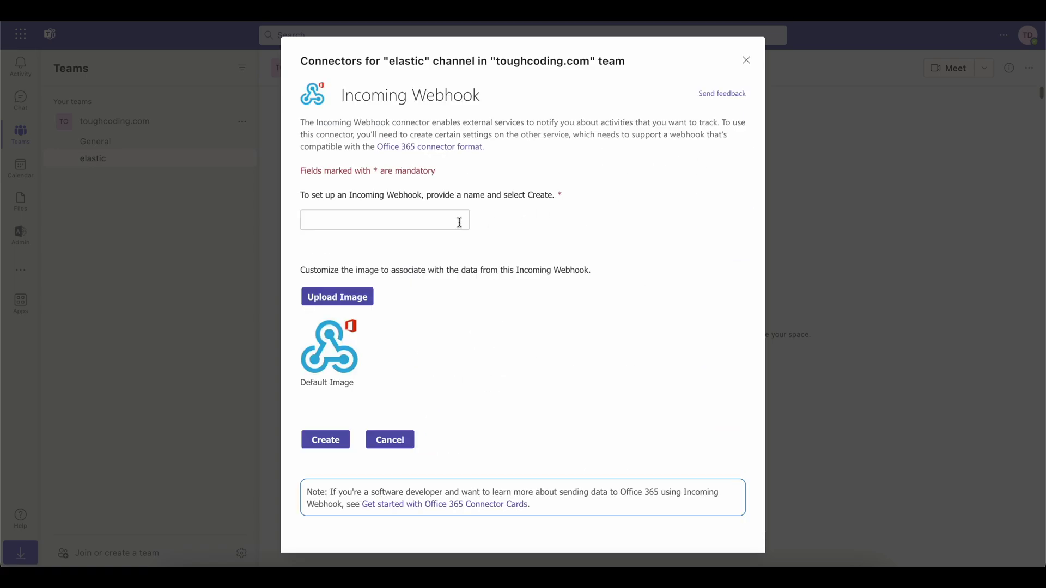
- Name the Incoming Webhook 'elastic-toughcoding'
{"action": "left_click", "coordinate": [440, 217]}
{"action": "type", "text": "elas"}
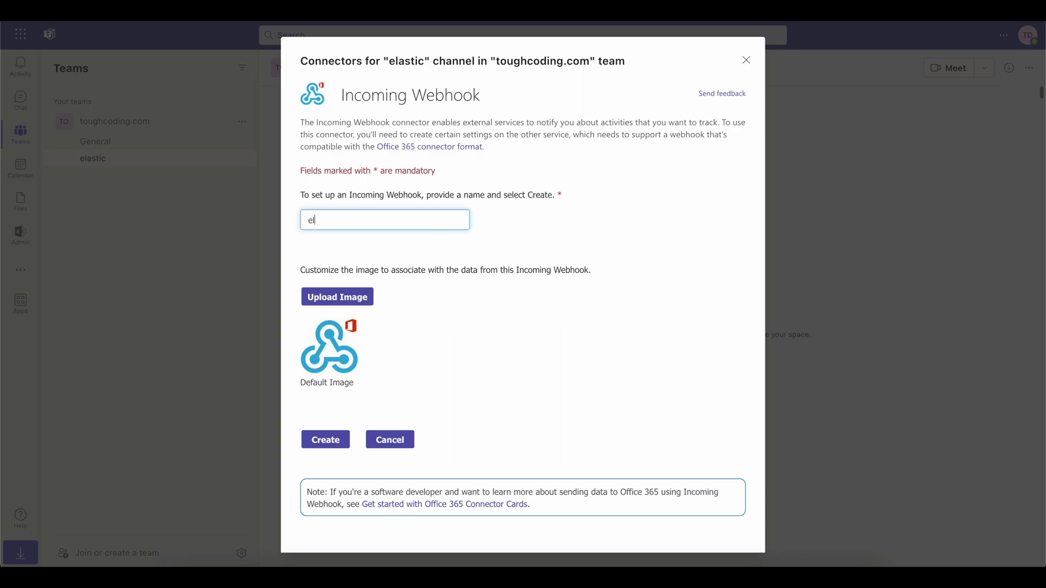
{"action": "type", "text": "y"}
{"action": "key", "text": "BackSpace"}
{"action": "type", "text": "tic-toughcoding"}
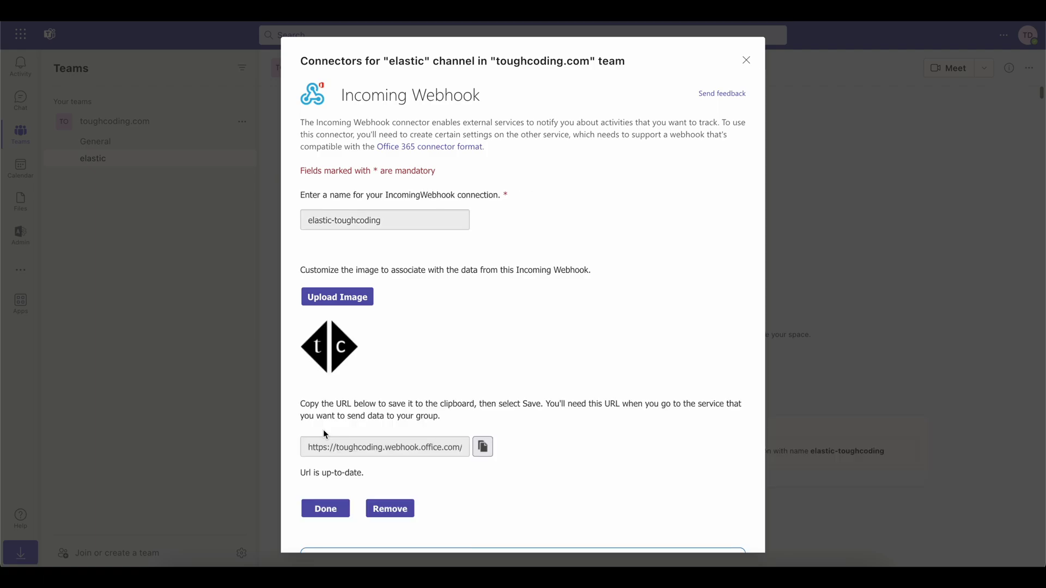
- Copy the webhook URL, finish setup, and check elastic-toughcoding under '1 Configured'
{"action": "left_click", "coordinate": [483, 448]}
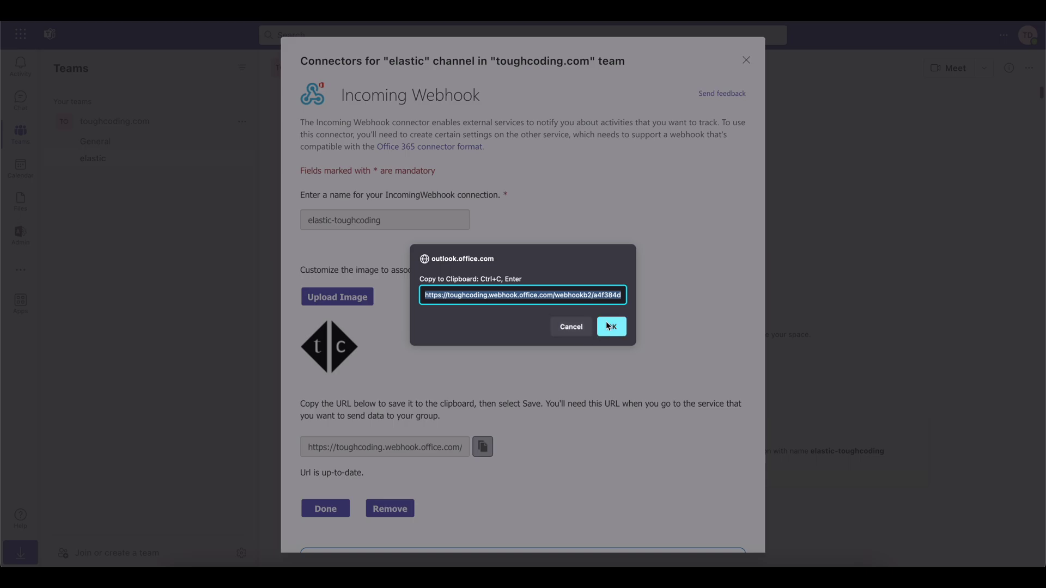
{"action": "left_click", "coordinate": [609, 326]}
{"action": "scroll", "coordinate": [560, 381], "scroll_direction": "down", "scroll_amount": 2}
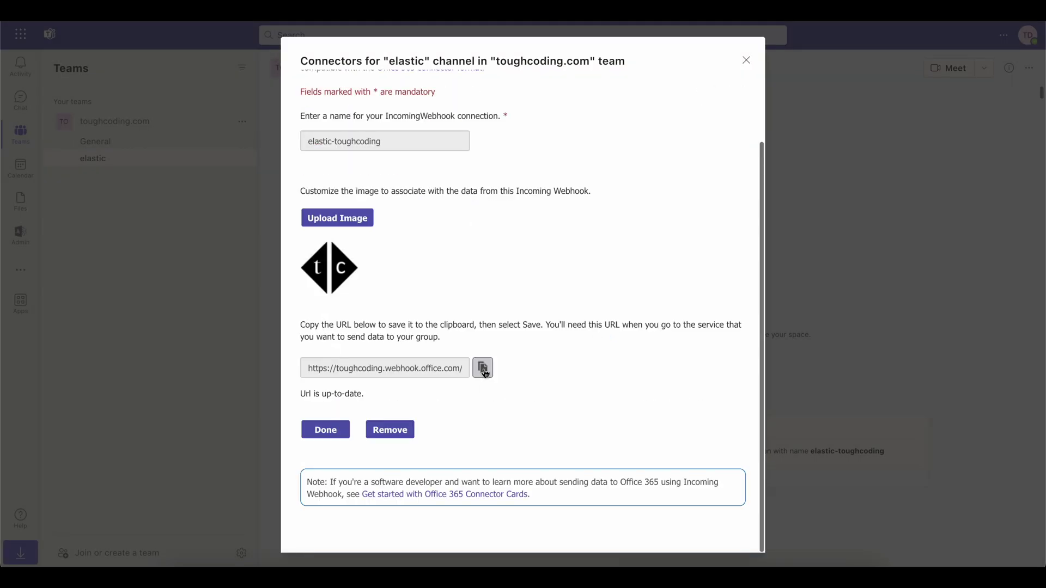
{"action": "left_click", "coordinate": [320, 432]}
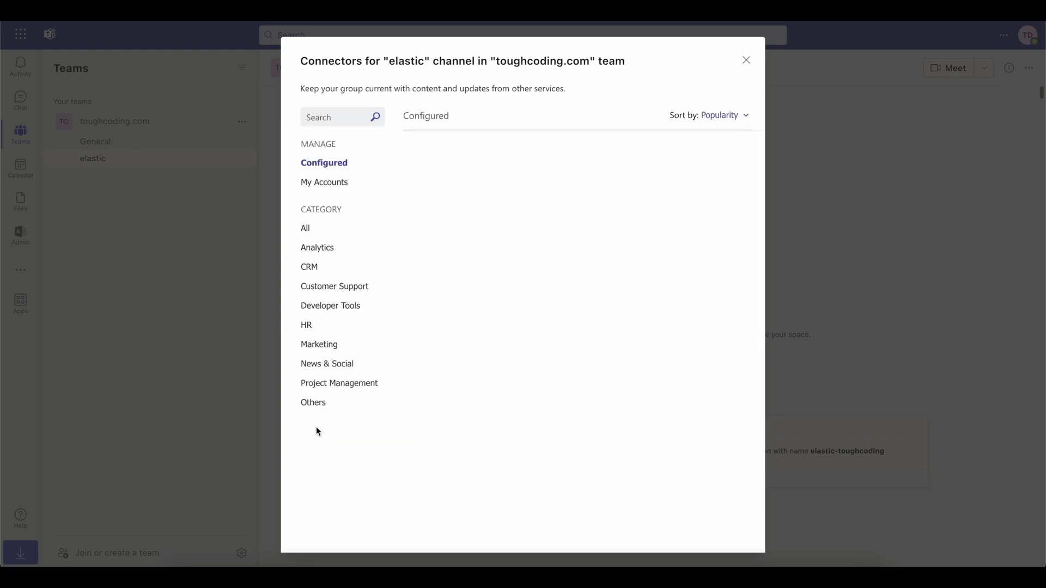
{"action": "left_click", "coordinate": [751, 175]}
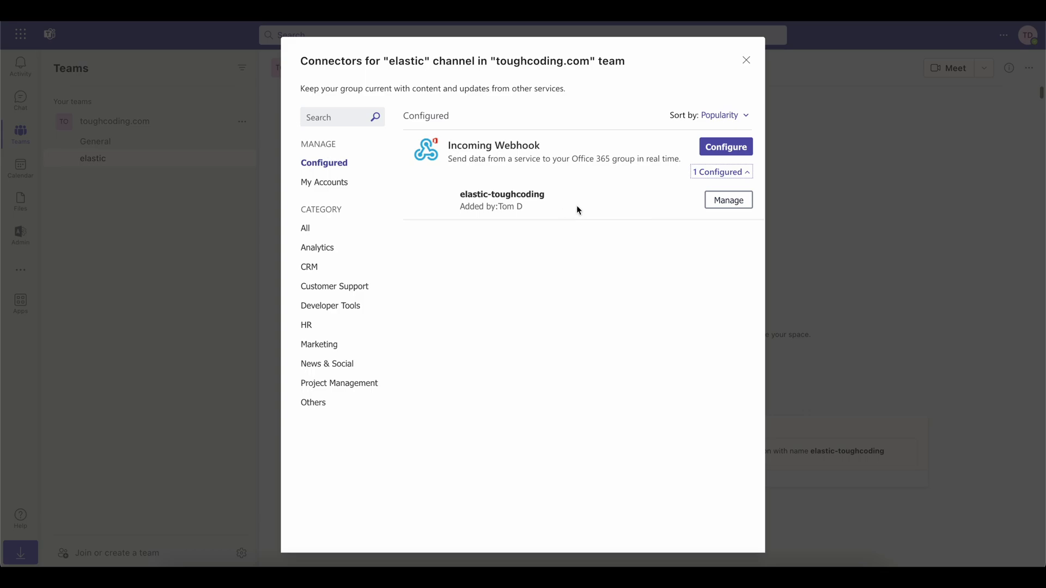
{"action": "left_click", "coordinate": [540, 204]}
{"action": "left_click", "coordinate": [841, 130]}
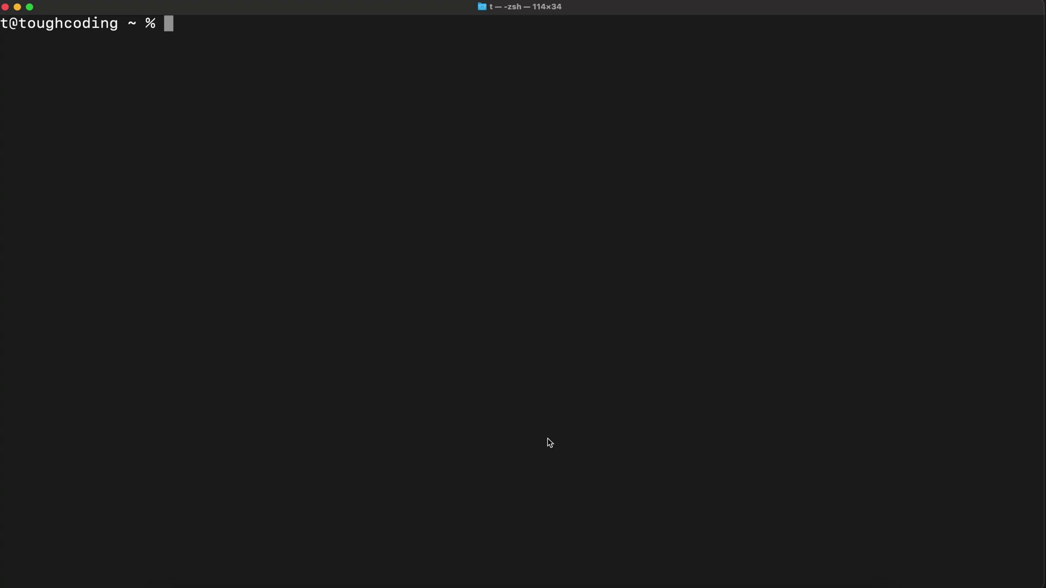
- Create the kibana Docker network and run Elasticsearch 8.10.1 container 'elk' with a trial licence
{"action": "key", "text": "super+v"}
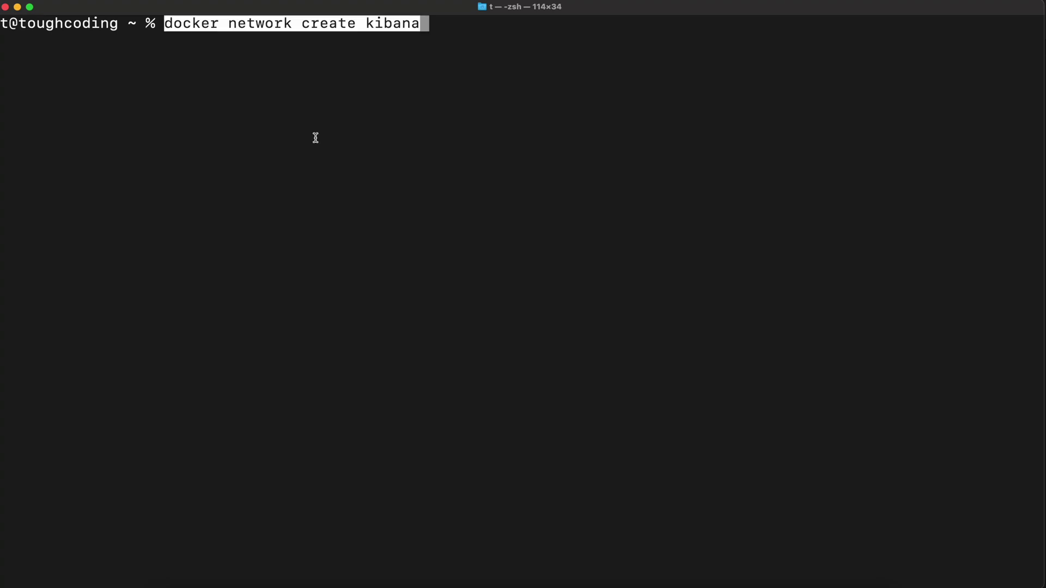
{"action": "key", "text": "Return"}
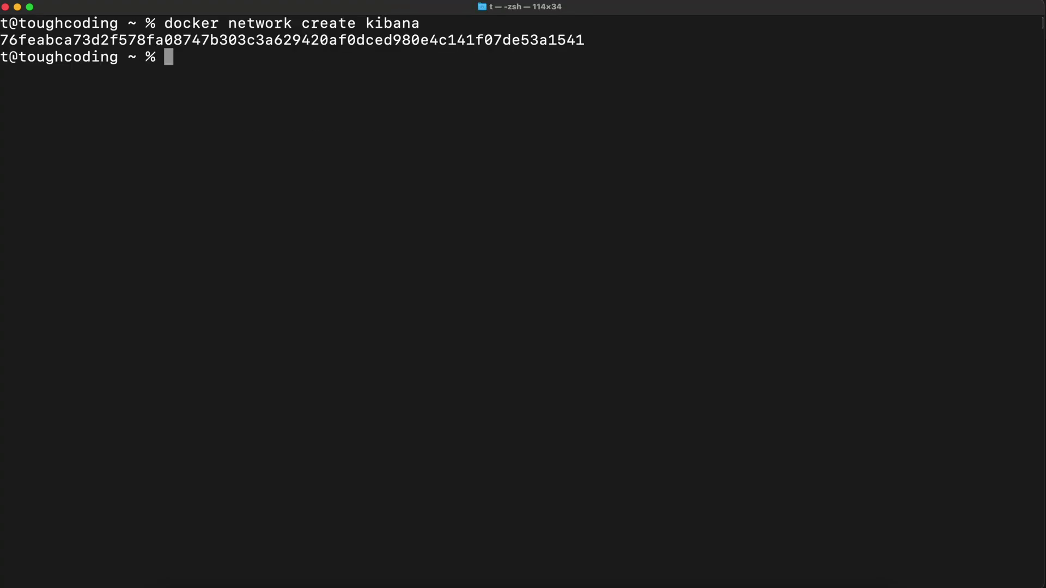
{"action": "key", "text": "super+v"}
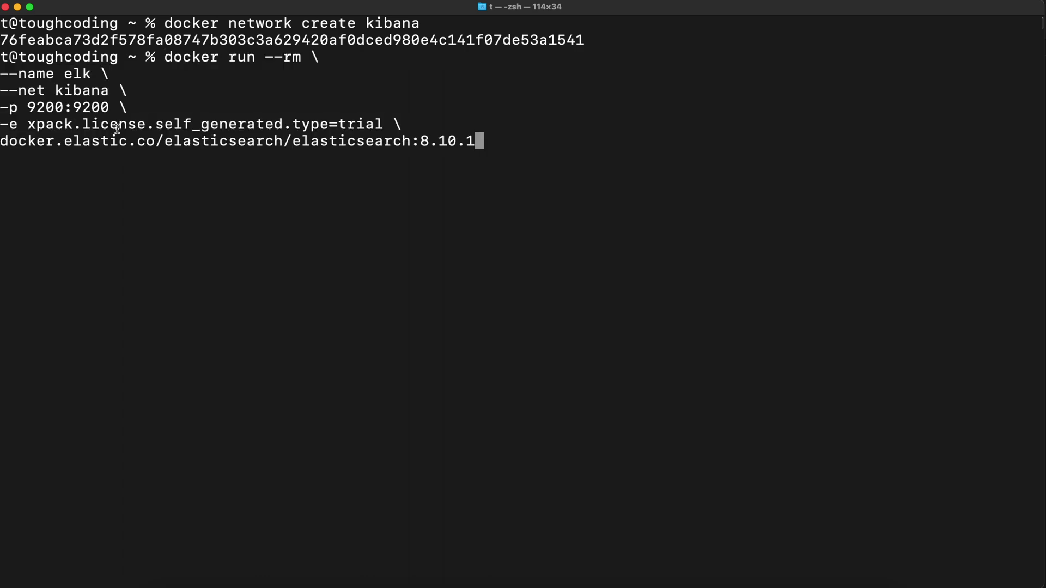
{"action": "left_click_drag", "start_coordinate": [30, 126], "coordinate": [228, 126]}
{"action": "left_click", "coordinate": [268, 125]}
{"action": "key", "text": "Return"}
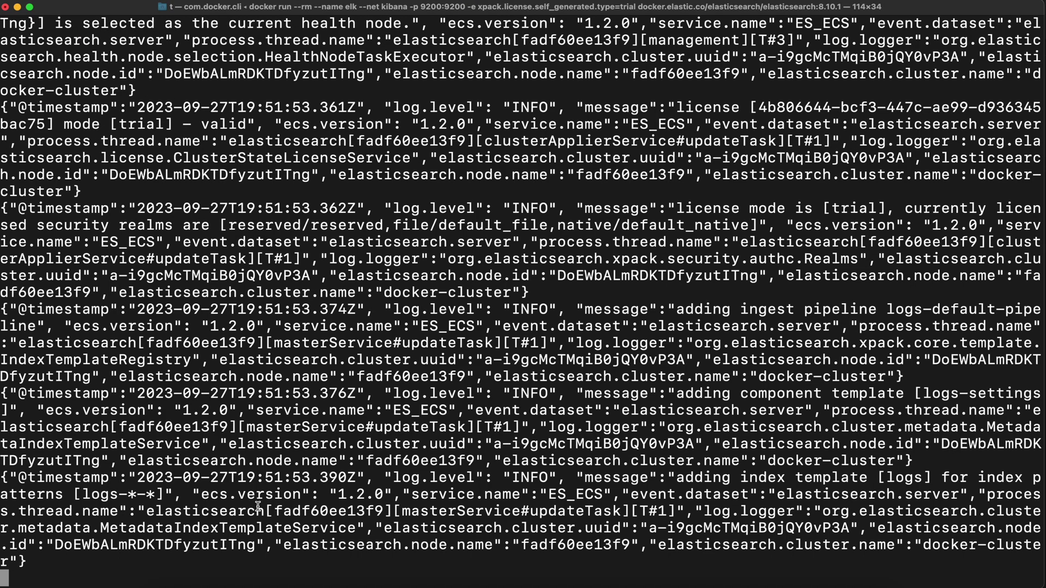
- In a second Terminal window, hash 'toughcoding' with shasum -a256
{"action": "right_click", "coordinate": [243, 585]}
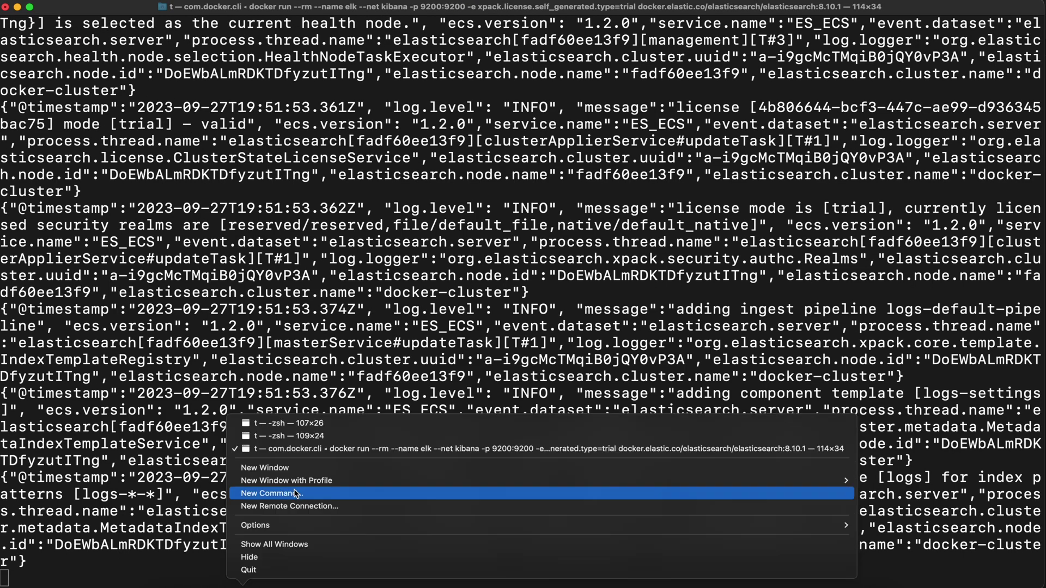
{"action": "left_click", "coordinate": [304, 435]}
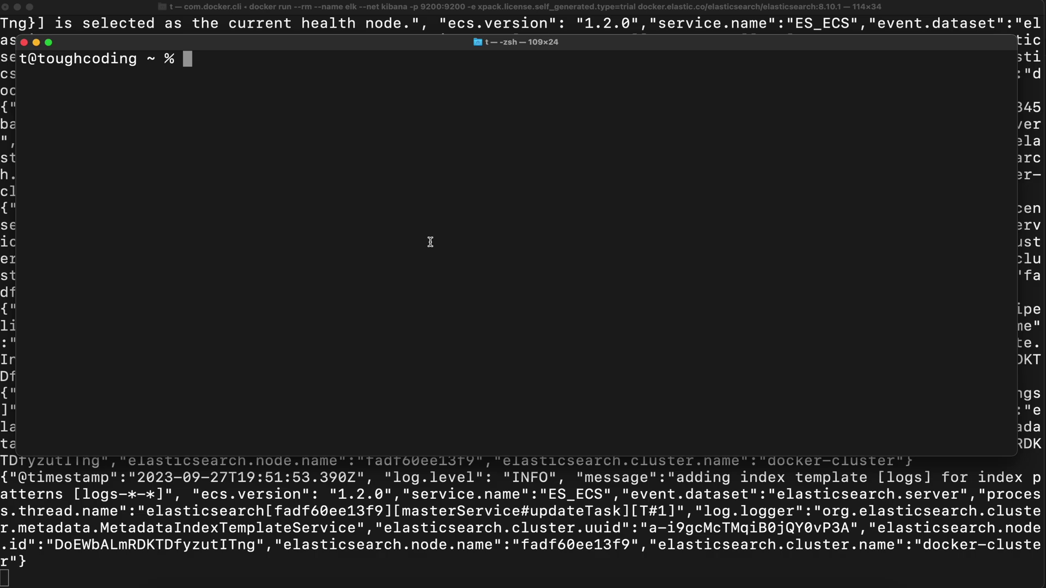
{"action": "type", "text": "echo \"toughcdoing"}
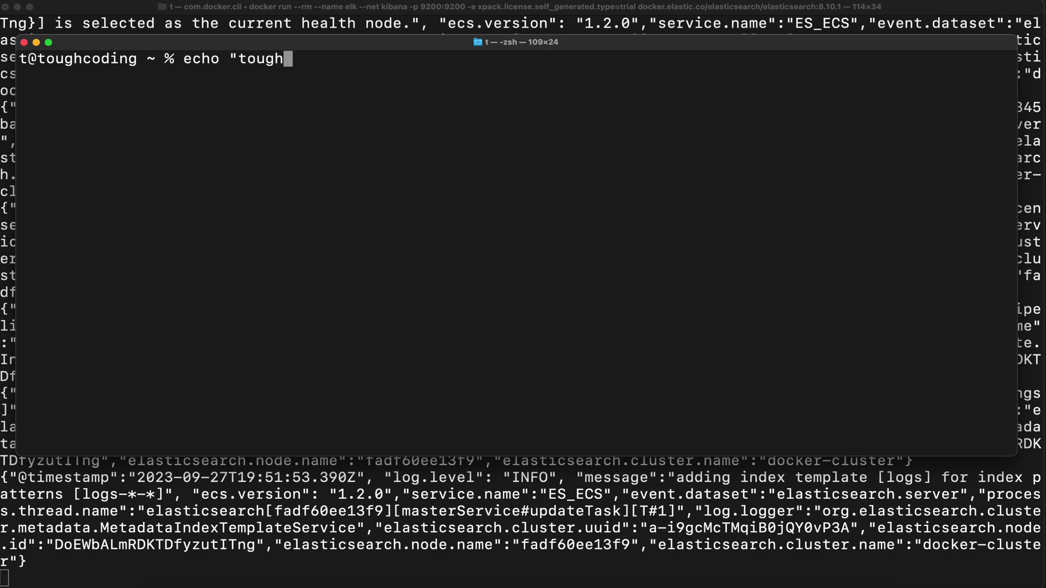
{"action": "key", "text": "BackSpace"}
{"action": "key", "text": "BackSpace"}
{"action": "key", "text": "BackSpace"}
{"action": "key", "text": "BackSpace"}
{"action": "key", "text": "BackSpace"}
{"action": "type", "text": "oding\" "}
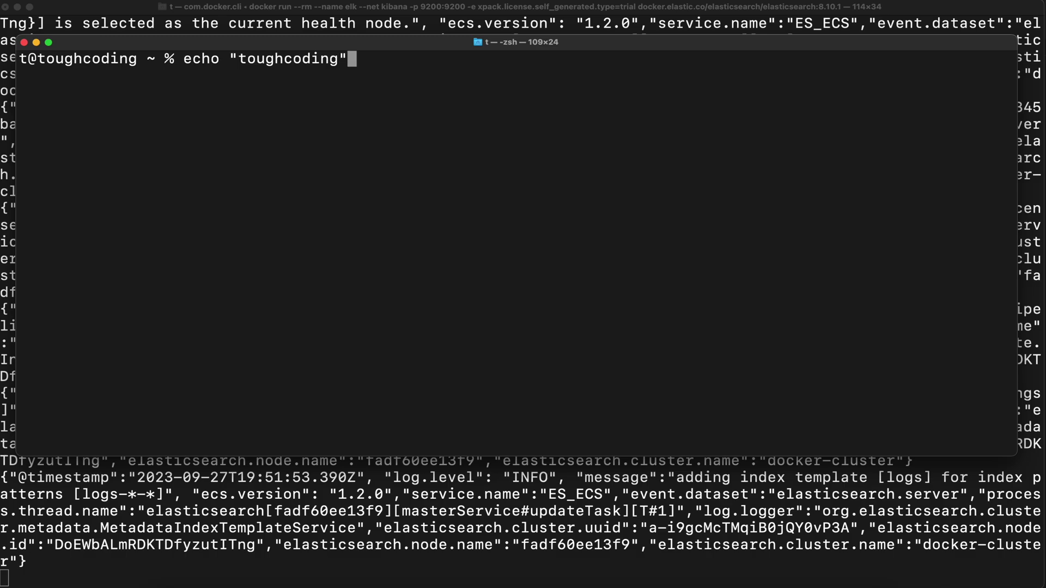
{"action": "type", "text": "| shasum -a"}
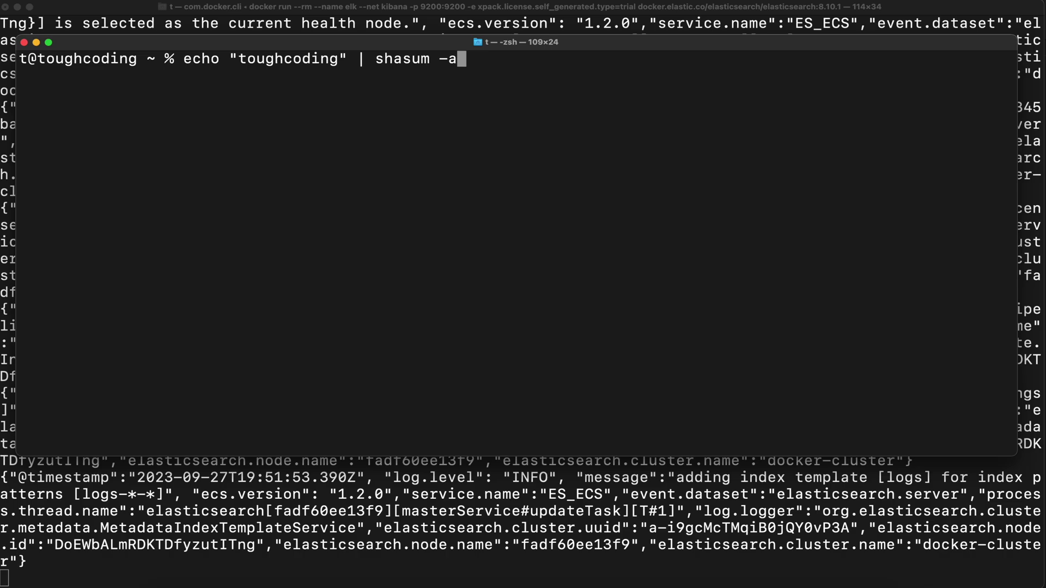
{"action": "type", "text": "256"}
{"action": "key", "text": "Return"}
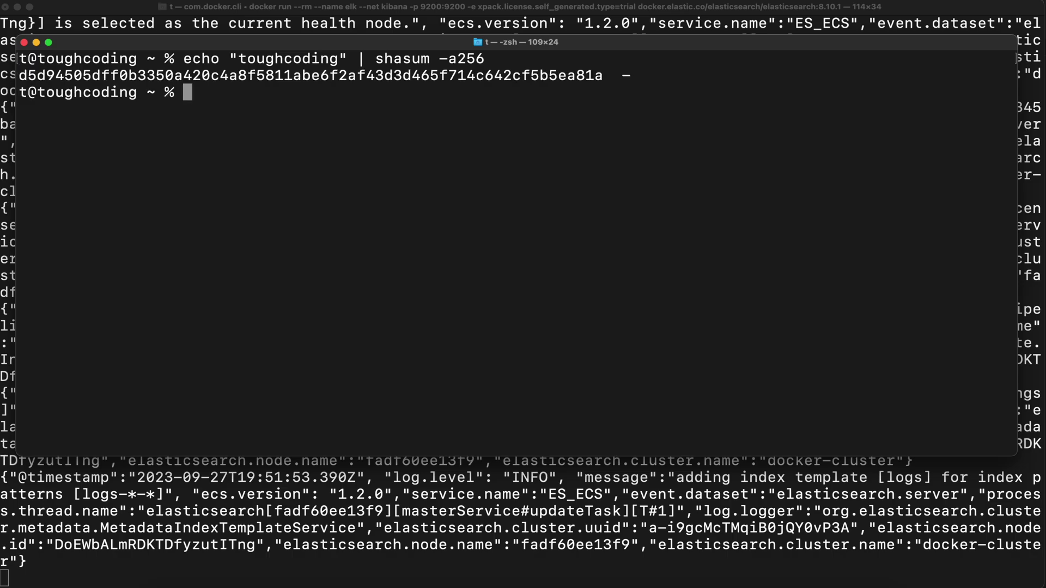
- Print a 32-character version with head -c32, then regenerate the full 64-character hash
{"action": "key", "text": "Up"}
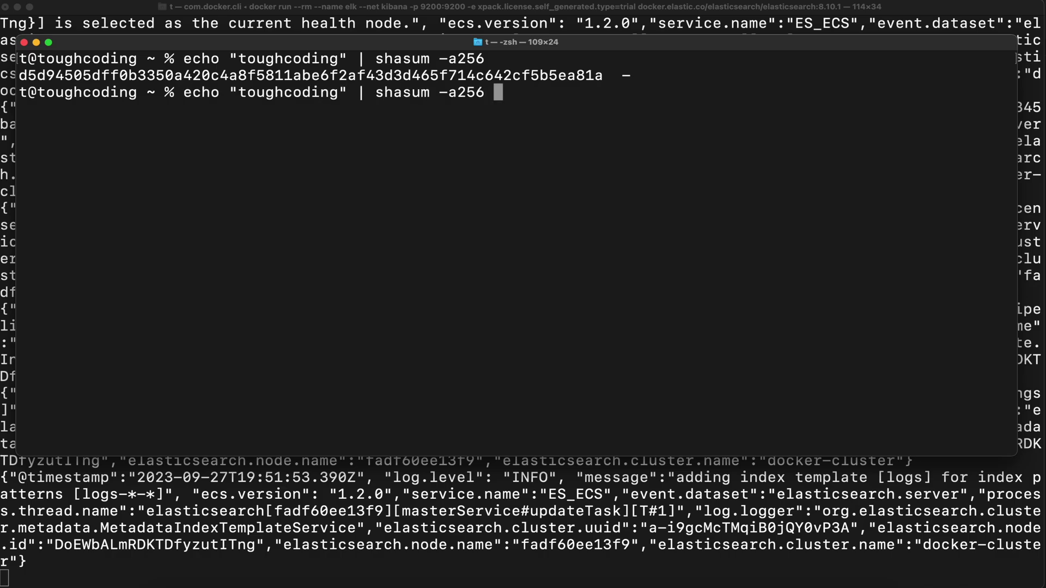
{"action": "type", "text": "| head -c"}
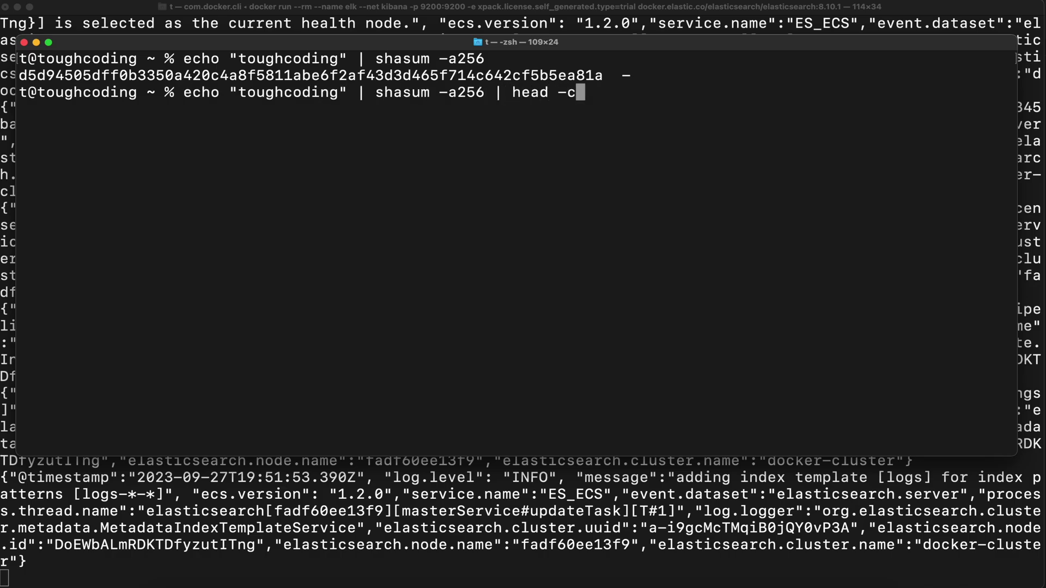
{"action": "type", "text": "32"}
{"action": "key", "text": "Return"}
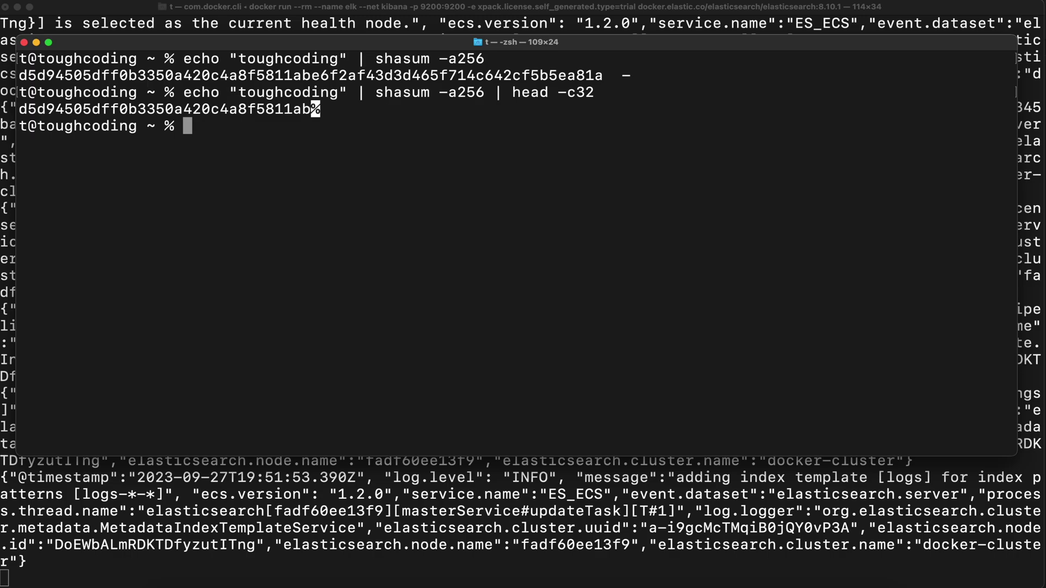
{"action": "key", "text": "Up"}
{"action": "key", "text": "Up"}
{"action": "key", "text": "Return"}
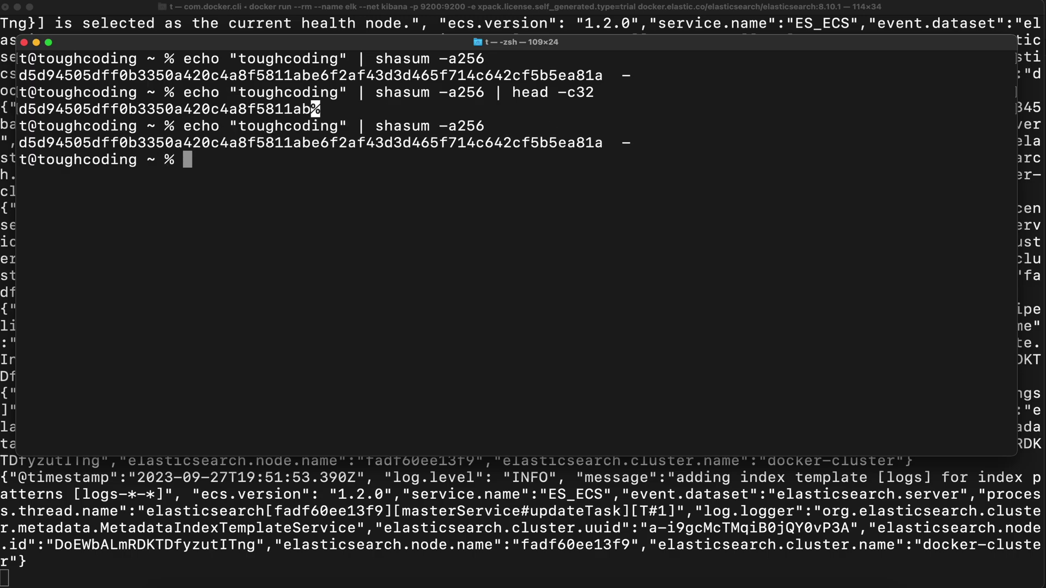
- Assign the 64-character hash to XPACK_ENCRYPTEDSAVEDOBJECTS_ENCRYPTIONKEY
{"action": "type", "text": "XPACK_ENCRYPTEDSAVEDOBJECTS_ENCRYPTIONKEY="}
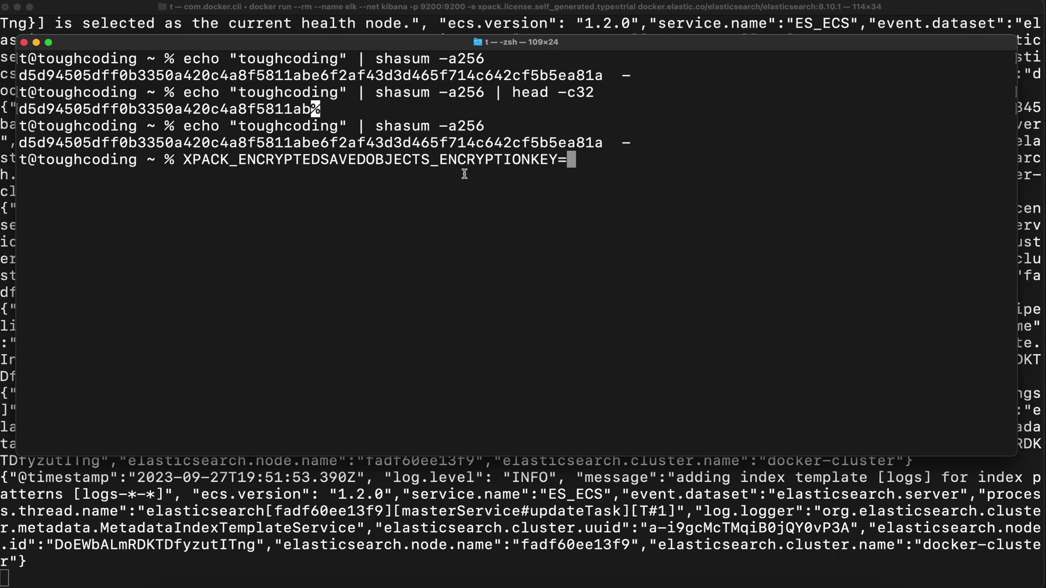
{"action": "double_click", "coordinate": [312, 143]}
{"action": "key", "text": "super+c"}
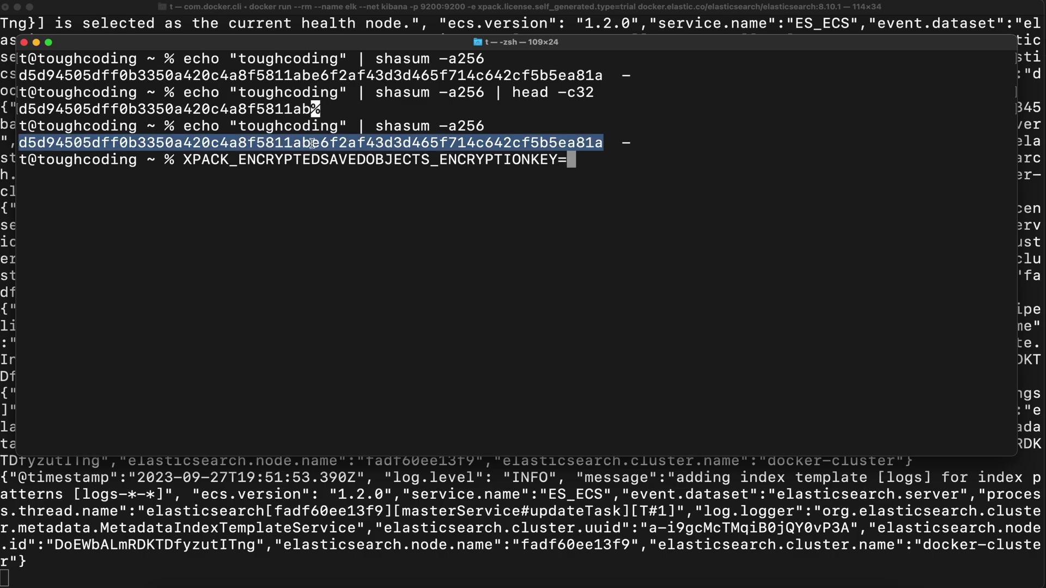
{"action": "left_click", "coordinate": [617, 159]}
{"action": "key", "text": "super+v"}
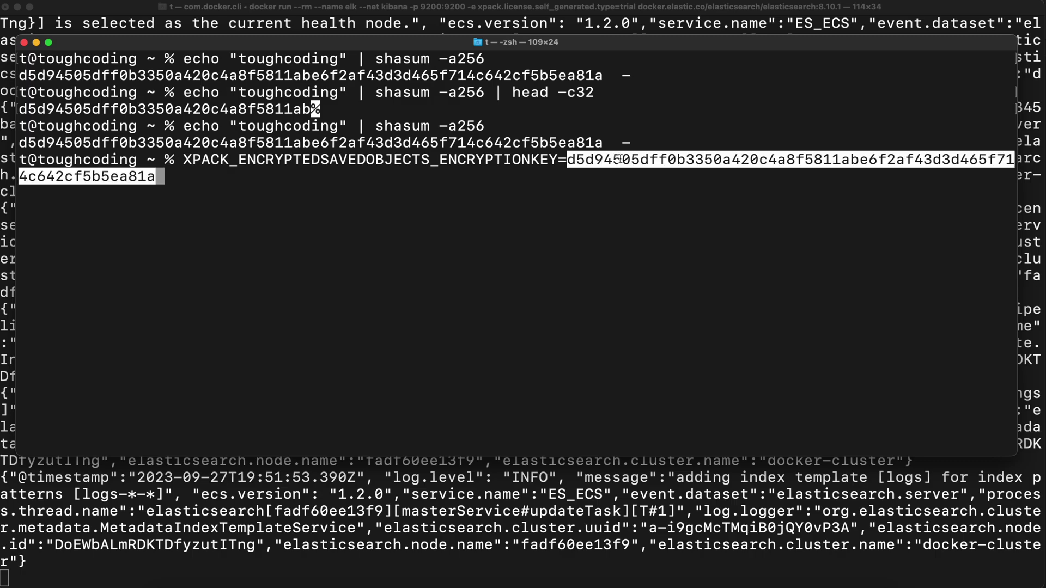
{"action": "key", "text": "Return"}
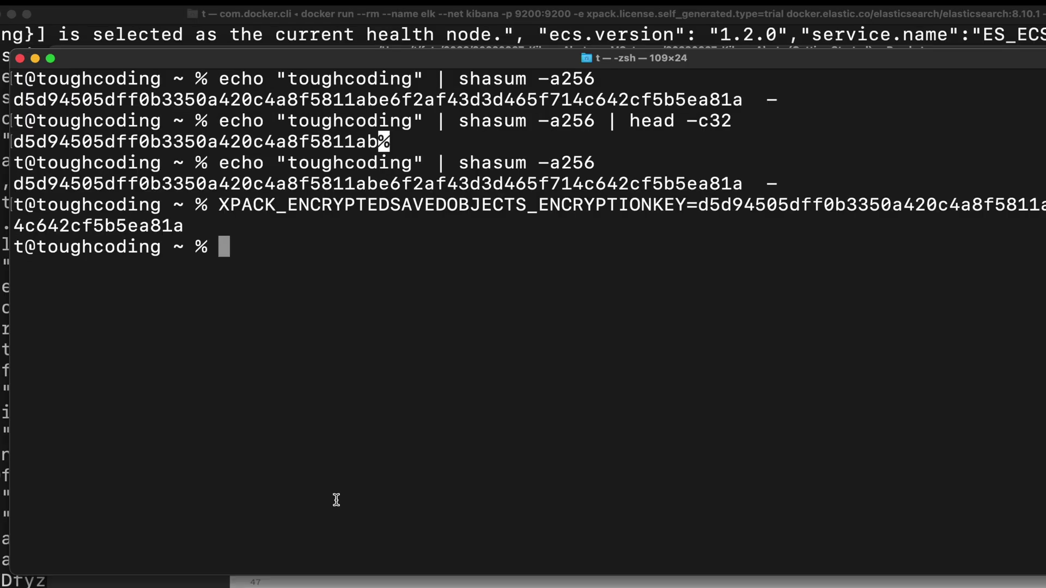
- Run the Kibana 8.10.1 container on port 5601 with the encryption key and select its setup code
{"action": "type", "text": "docker run --rm \\ --name kibana \\ --net kibana \\ -e XPACK_ENCRYPTEDSAVEDOBJECTS_ENCRYPTIONKEY=$XPACK_ENCRYPTEDSAVEDOBJECTS_ENCRYPTIONKEY \\ -p 5601:5601 \\ docker.elastic.co/kibana/kibana:8.10.1"}
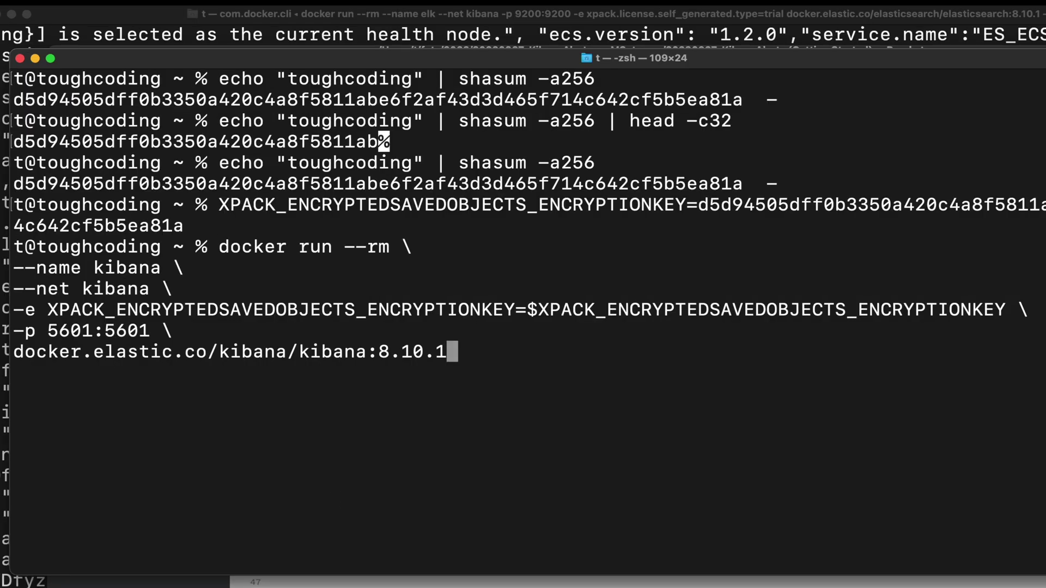
{"action": "left_click_drag", "start_coordinate": [528, 309], "coordinate": [1039, 306]}
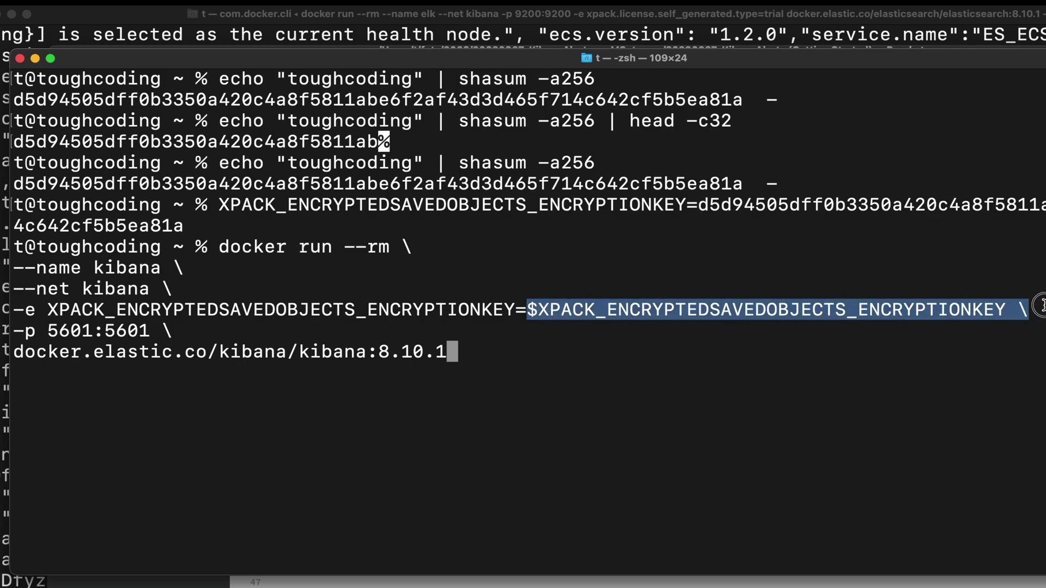
{"action": "double_click", "coordinate": [275, 310]}
{"action": "left_click", "coordinate": [260, 281]}
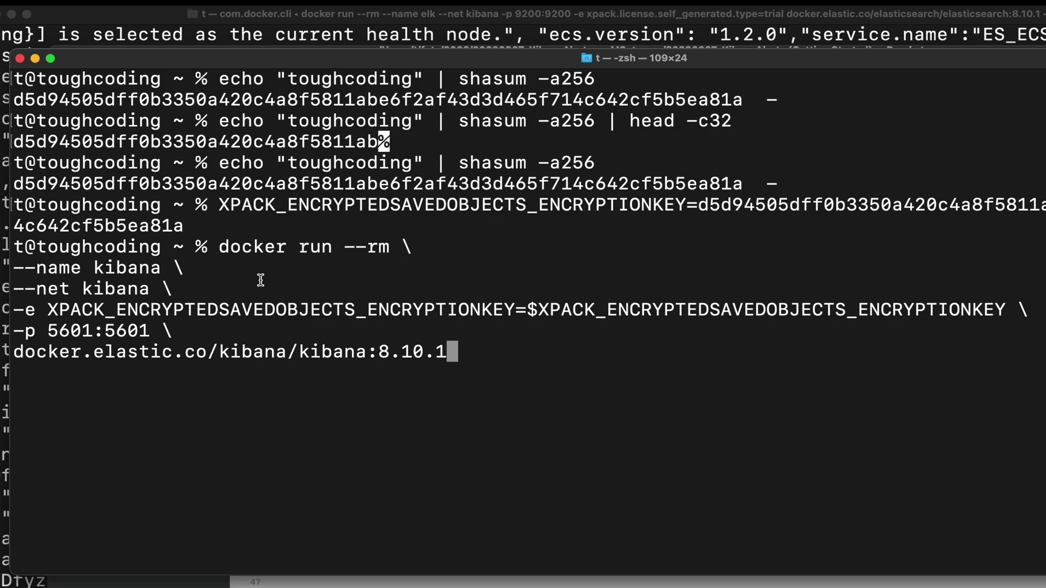
{"action": "key", "text": "Return"}
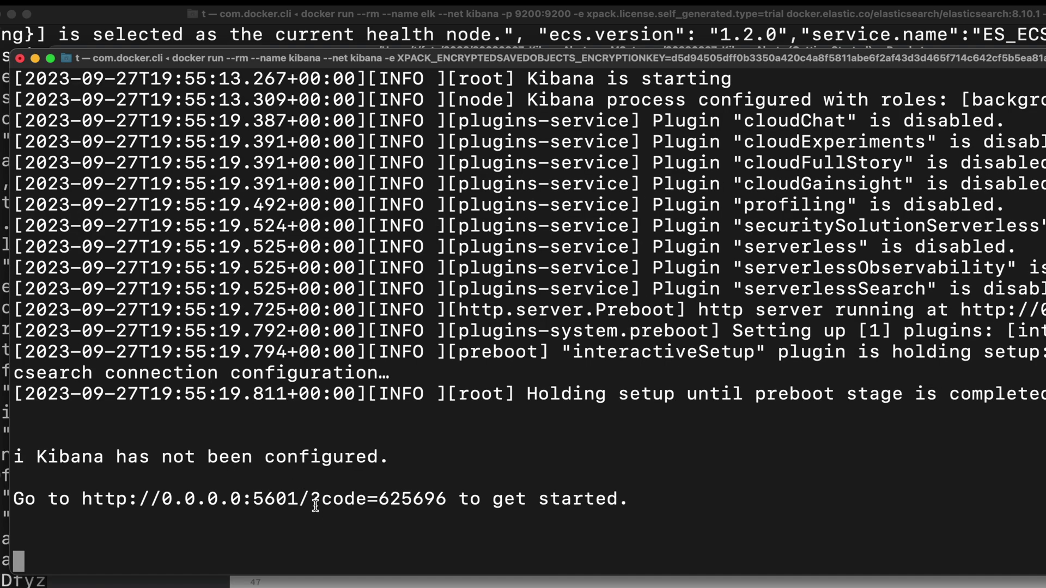
{"action": "left_click_drag", "start_coordinate": [315, 506], "coordinate": [446, 501]}
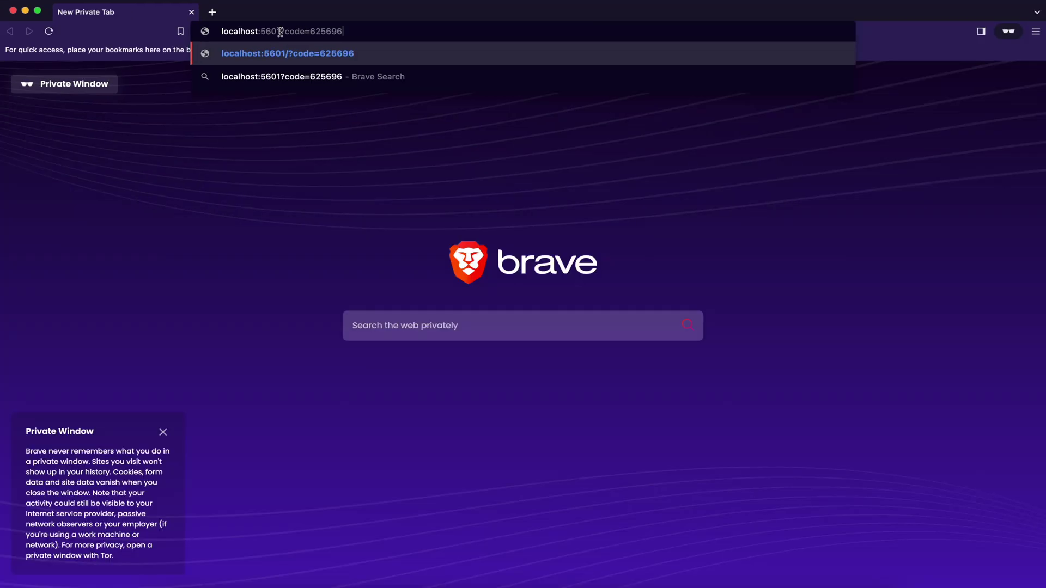
- Load the localhost:5601 Kibana setup page in Brave, then return to the spare Terminal shell
{"action": "left_click_drag", "start_coordinate": [283, 34], "coordinate": [359, 33]}
{"action": "left_click", "coordinate": [360, 34]}
{"action": "key", "text": "Return"}
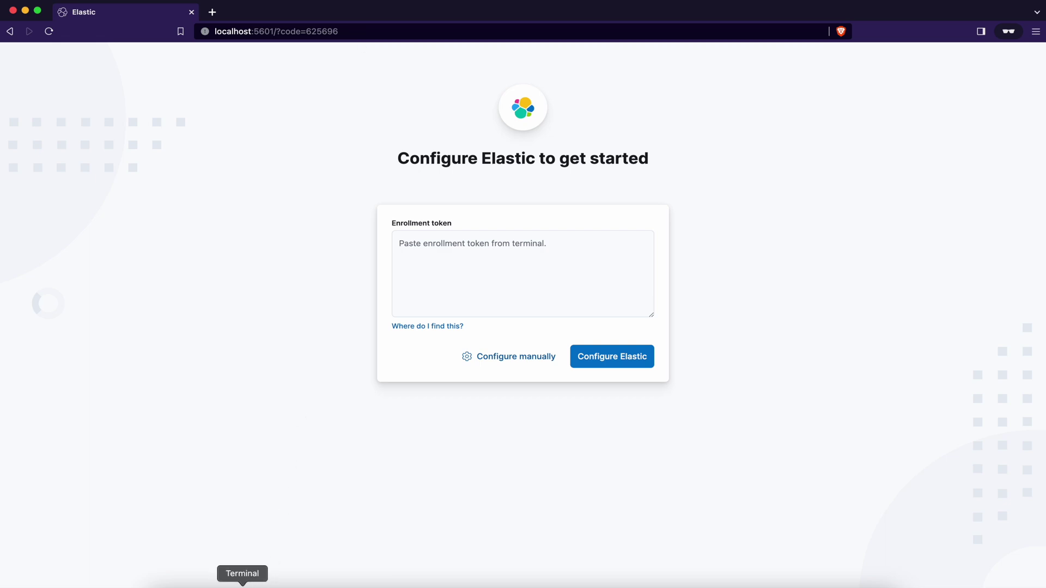
{"action": "right_click", "coordinate": [242, 583]}
{"action": "left_click", "coordinate": [303, 423]}
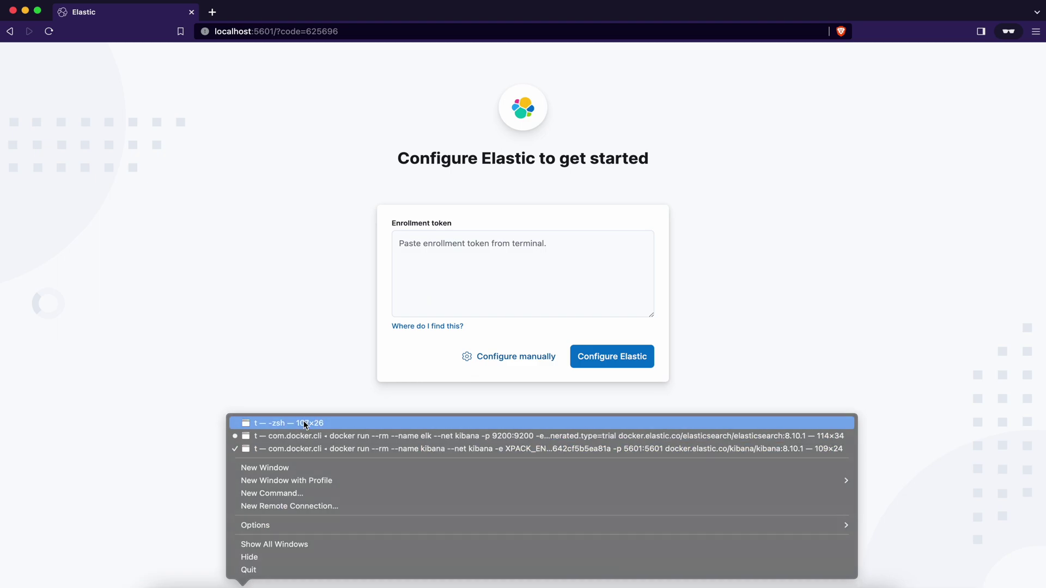
- Reset the elastic user's password in the container terminal and confirm the new password
{"action": "key", "text": "super+v"}
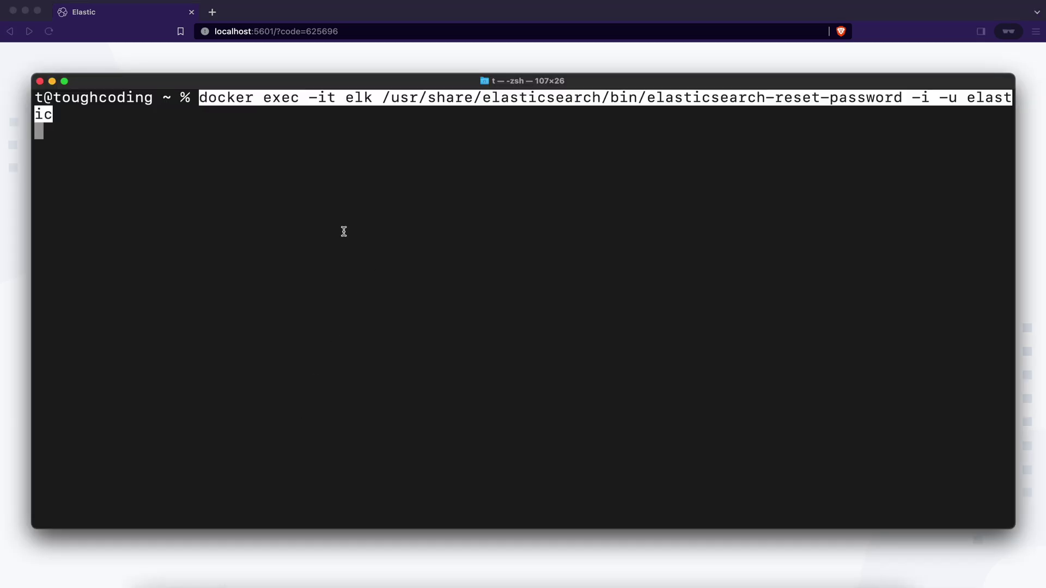
{"action": "key", "text": "Return"}
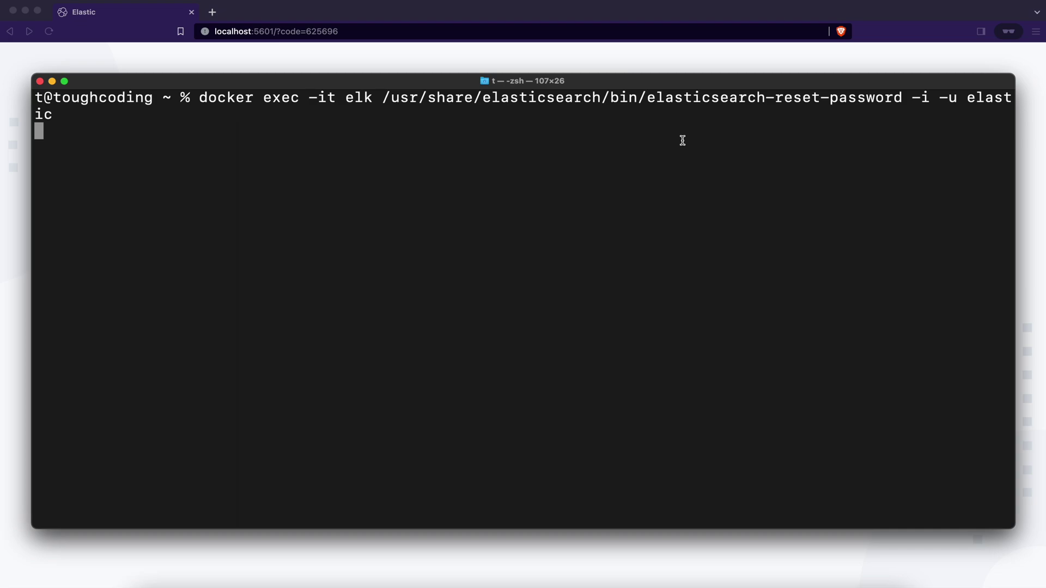
{"action": "type", "text": "y"}
{"action": "key", "text": "Return"}
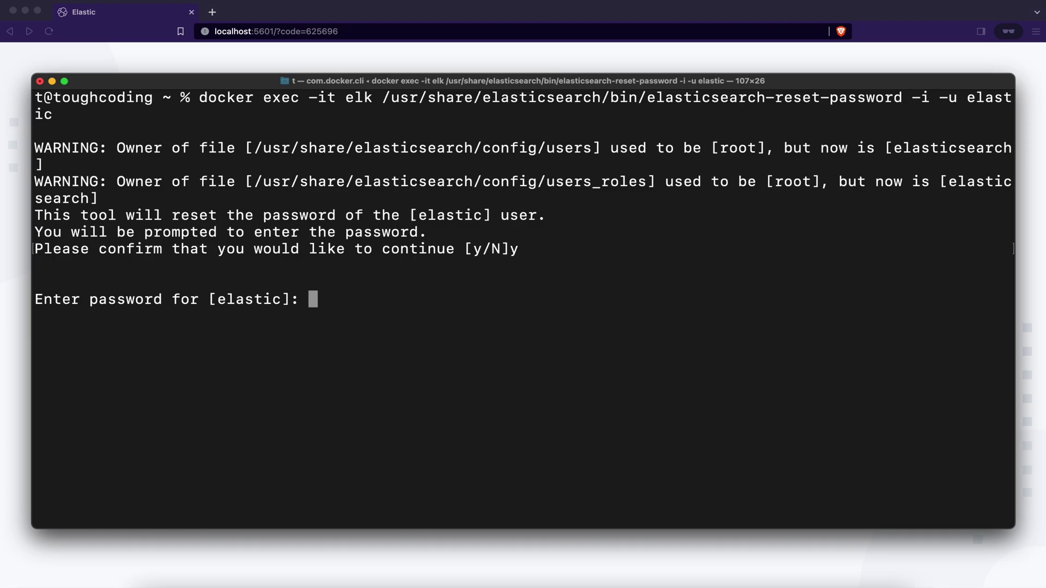
{"action": "key", "text": "Return"}
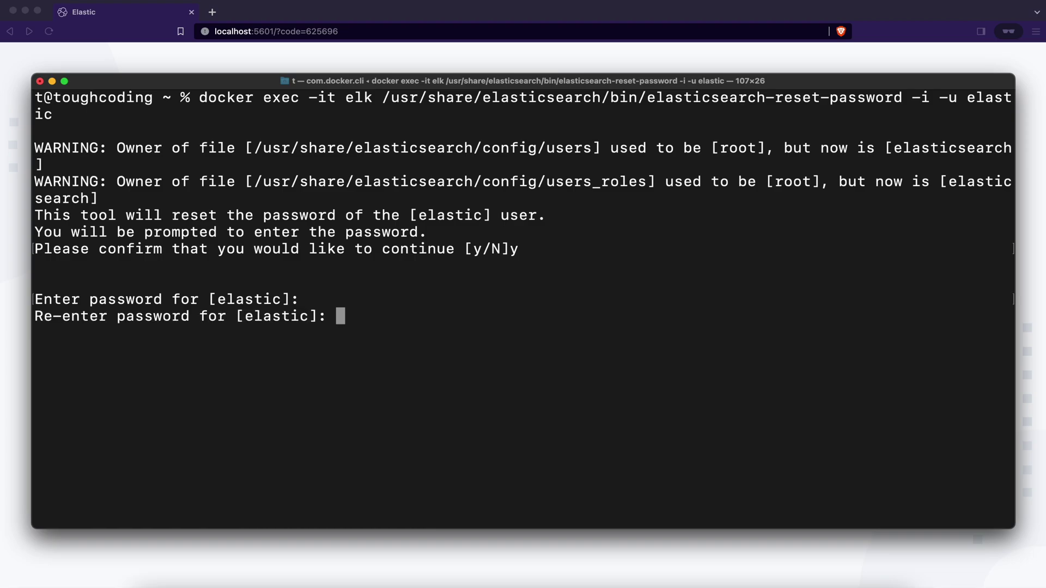
{"action": "key", "text": "Return"}
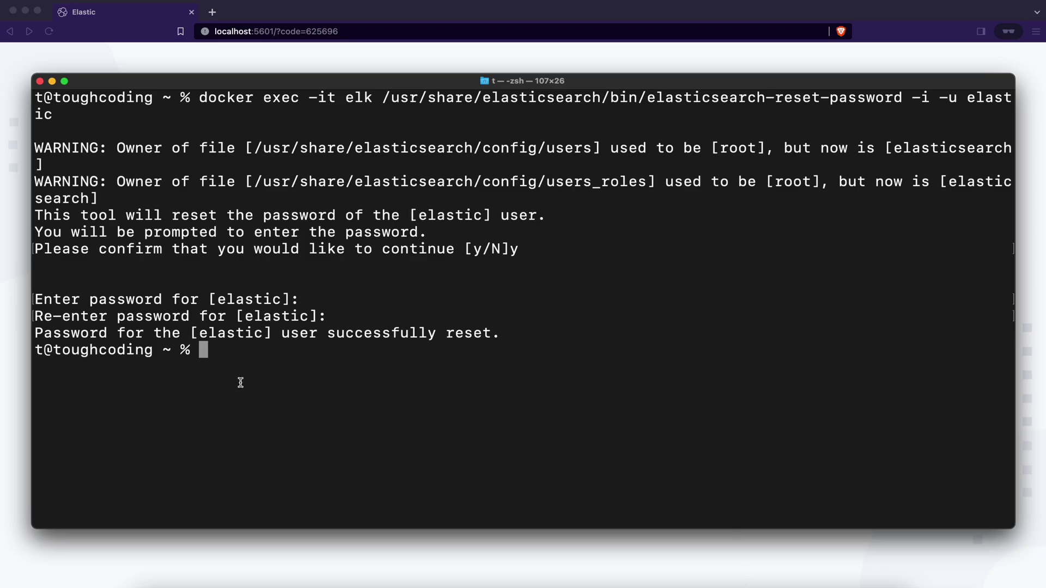
- Generate a Kibana enrollment token with elasticsearch-create-enrollment-token -s kibana and copy it
{"action": "key", "text": "super+v"}
{"action": "key", "text": "Return"}
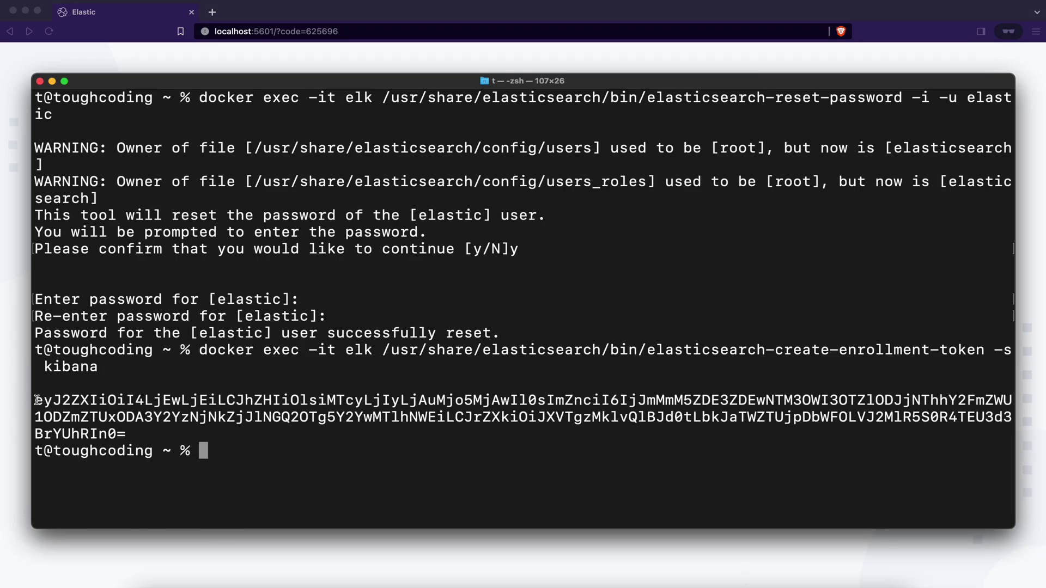
{"action": "left_click_drag", "start_coordinate": [37, 399], "coordinate": [127, 434]}
{"action": "key", "text": "super+c"}
{"action": "key", "text": "super+Tab"}
- Paste the enrollment token into Kibana's setup form and run Configure Elastic
{"action": "left_click", "coordinate": [521, 276]}
{"action": "key", "text": "super+v"}
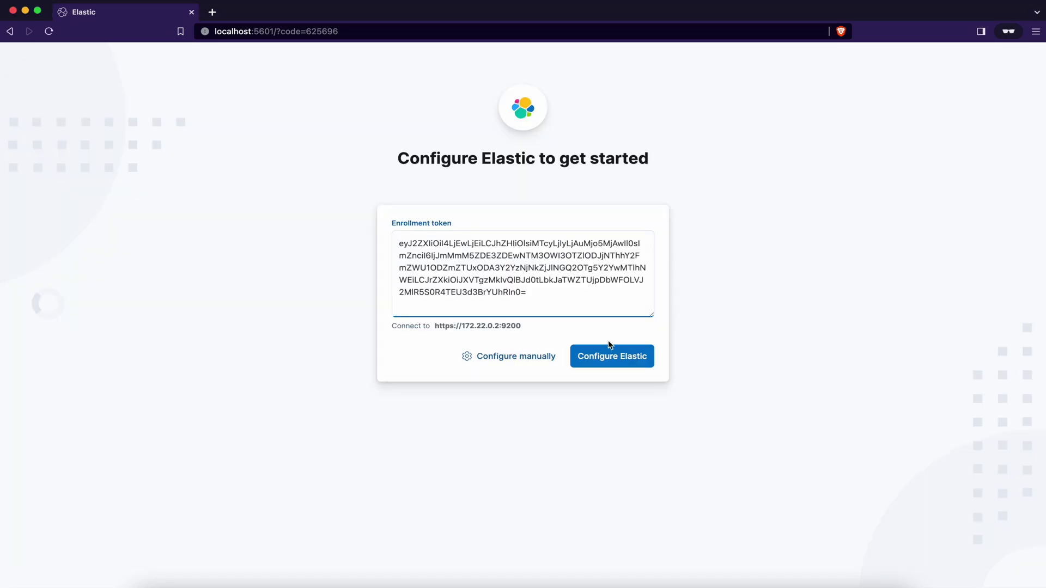
{"action": "left_click", "coordinate": [614, 360]}
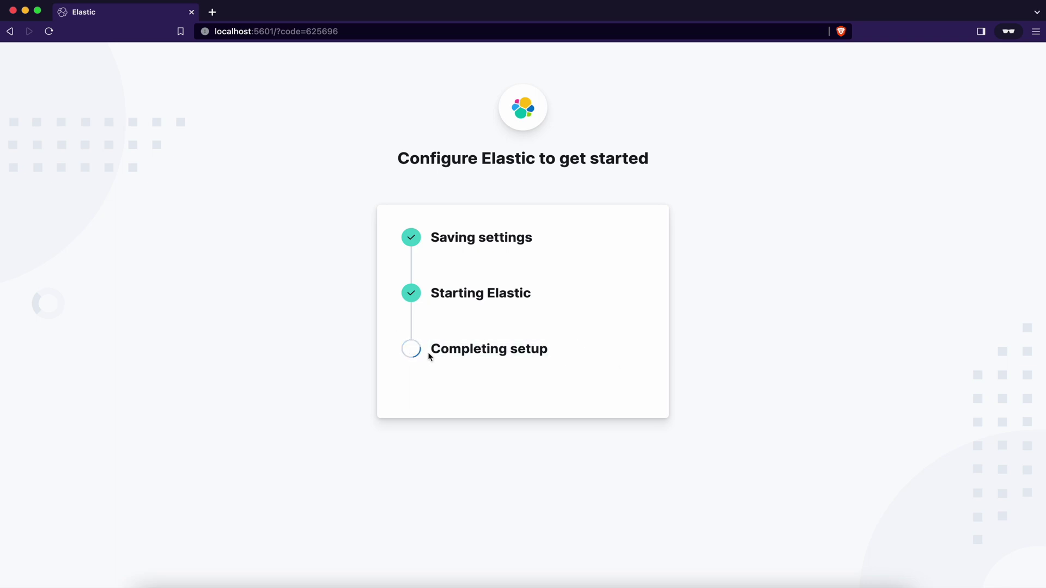
- Sign in to Kibana as the elastic user with its password
{"action": "left_click_drag", "start_coordinate": [426, 349], "coordinate": [602, 357]}
{"action": "left_click", "coordinate": [601, 358]}
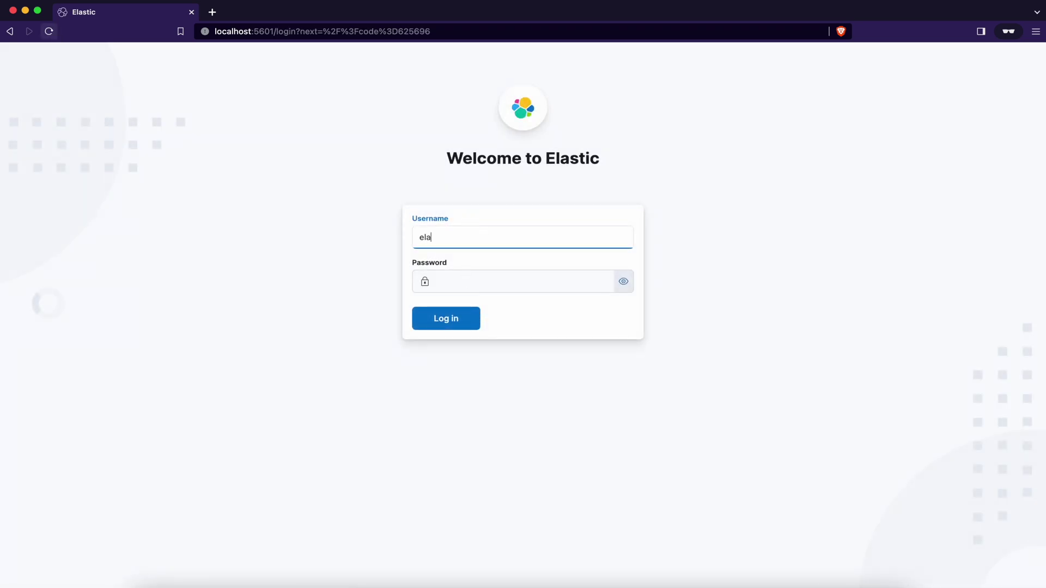
{"action": "key", "text": "Tab"}
{"action": "type", "text": "•••••"}
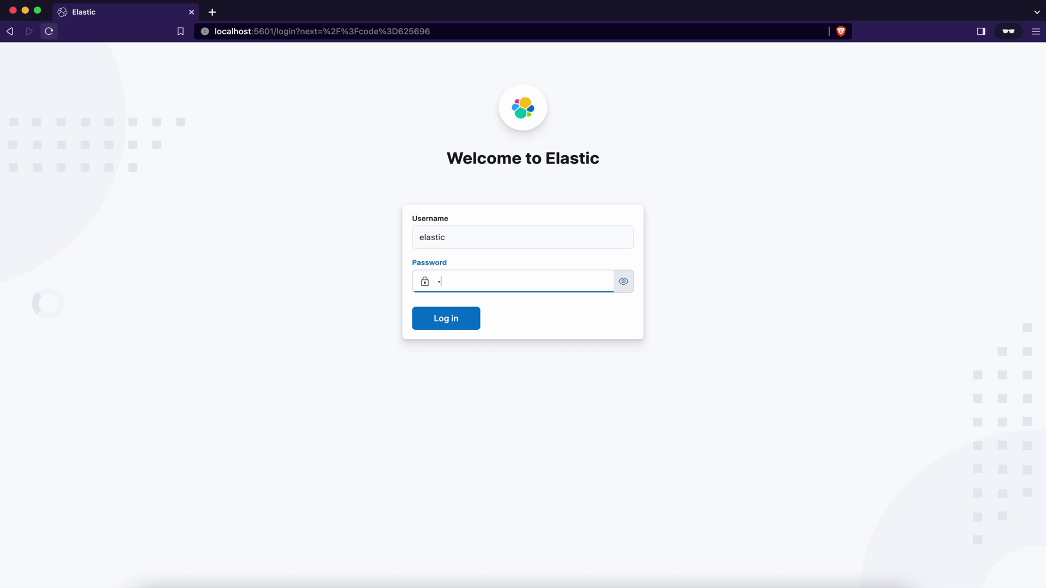
{"action": "key", "text": "Return"}
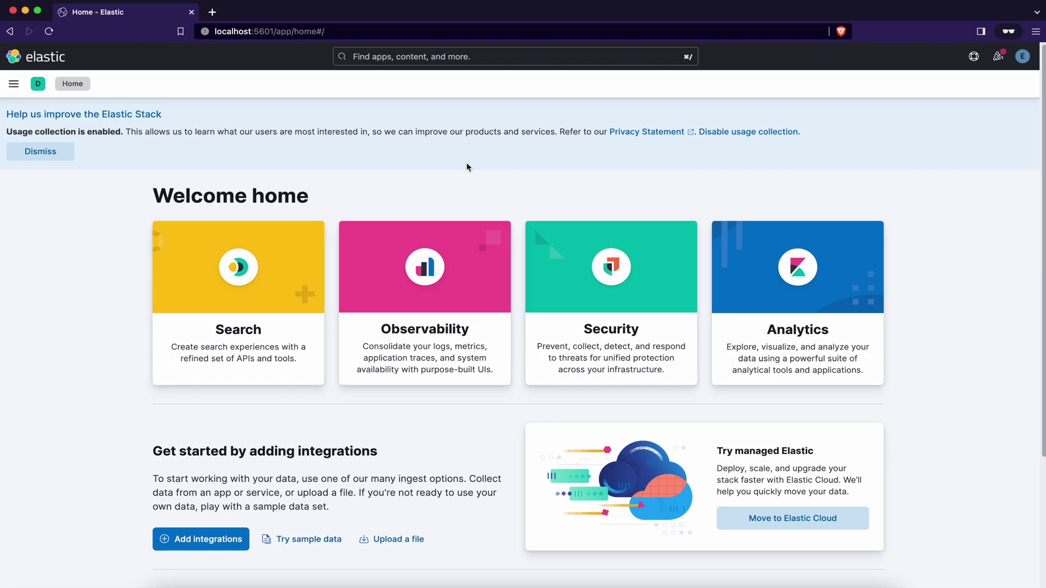
- Turn on self monitoring for docker-cluster in Stack Monitoring
{"action": "left_click", "coordinate": [14, 85]}
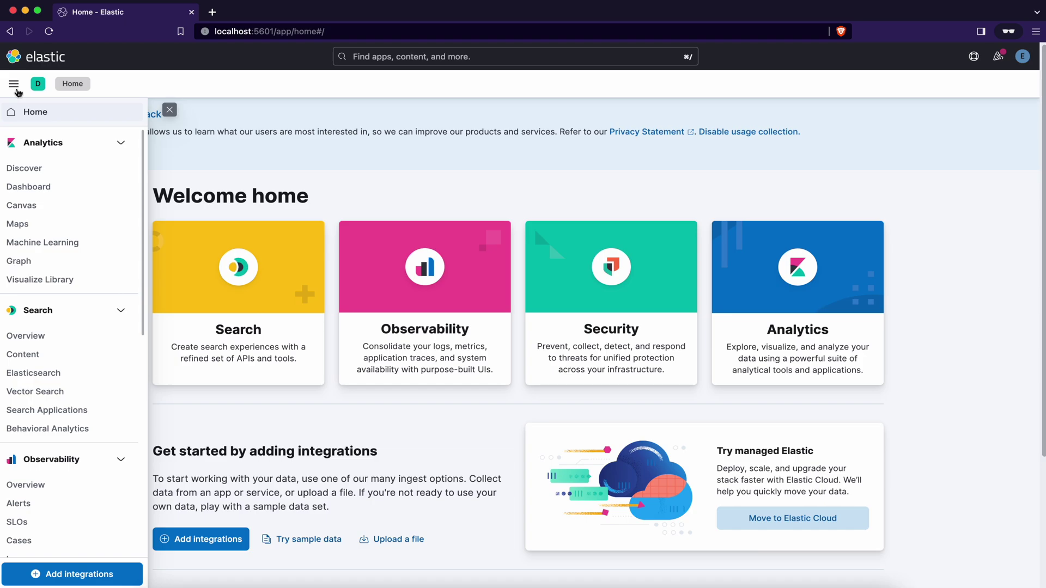
{"action": "scroll", "coordinate": [84, 327], "scroll_direction": "down", "scroll_amount": 8}
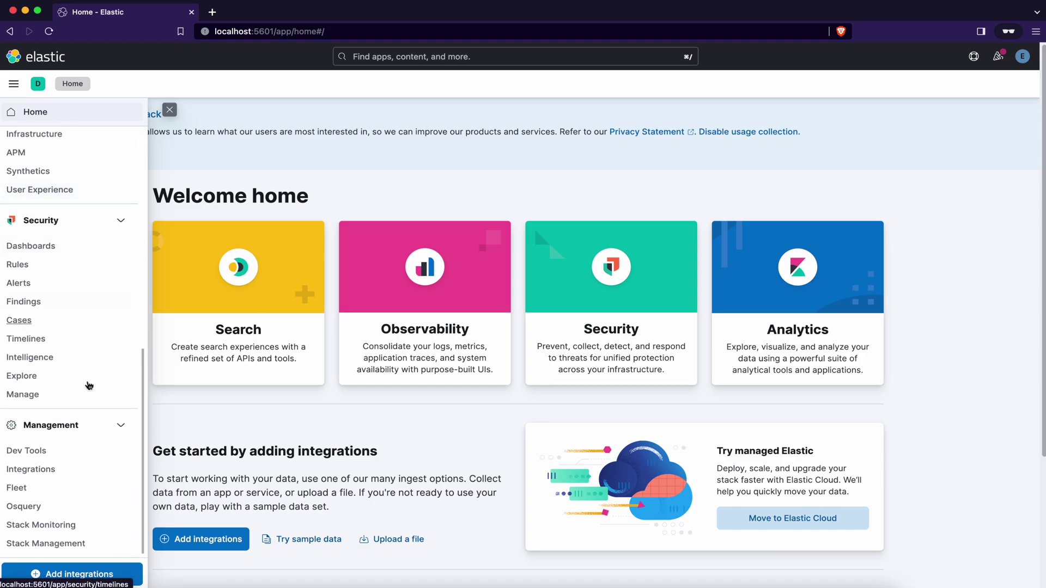
{"action": "left_click", "coordinate": [84, 527]}
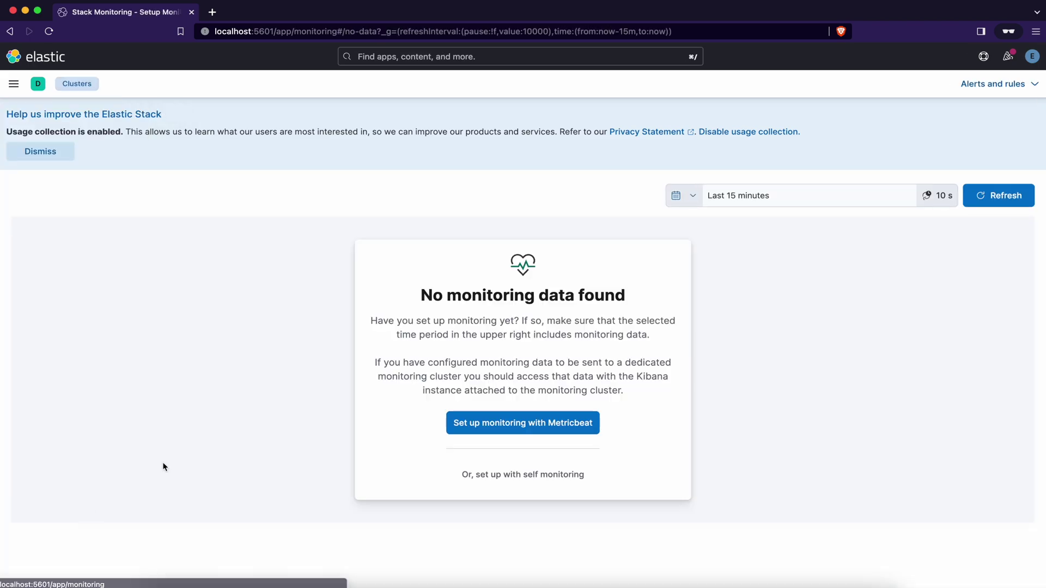
{"action": "left_click", "coordinate": [493, 476]}
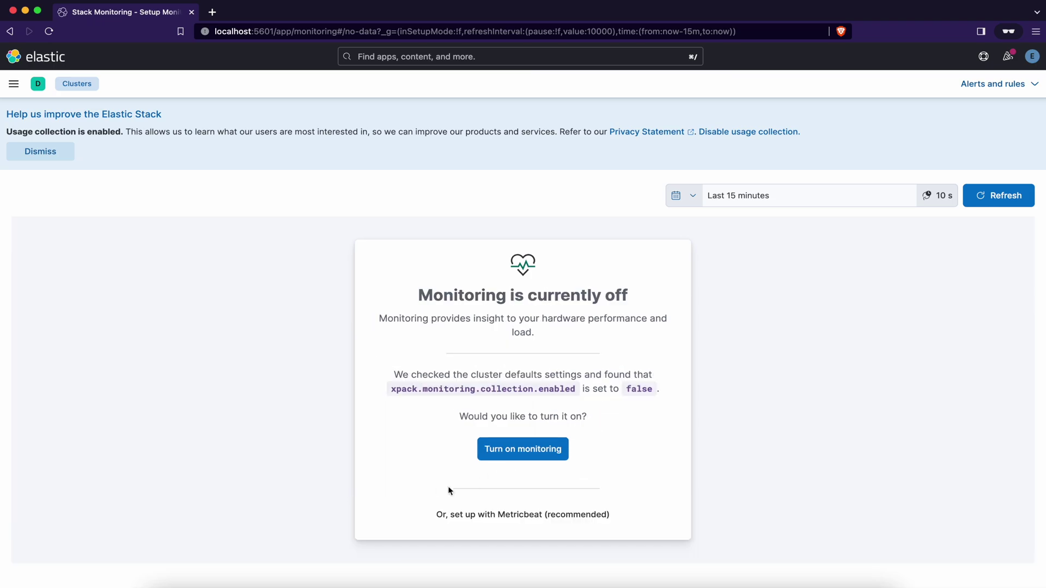
{"action": "left_click", "coordinate": [522, 450]}
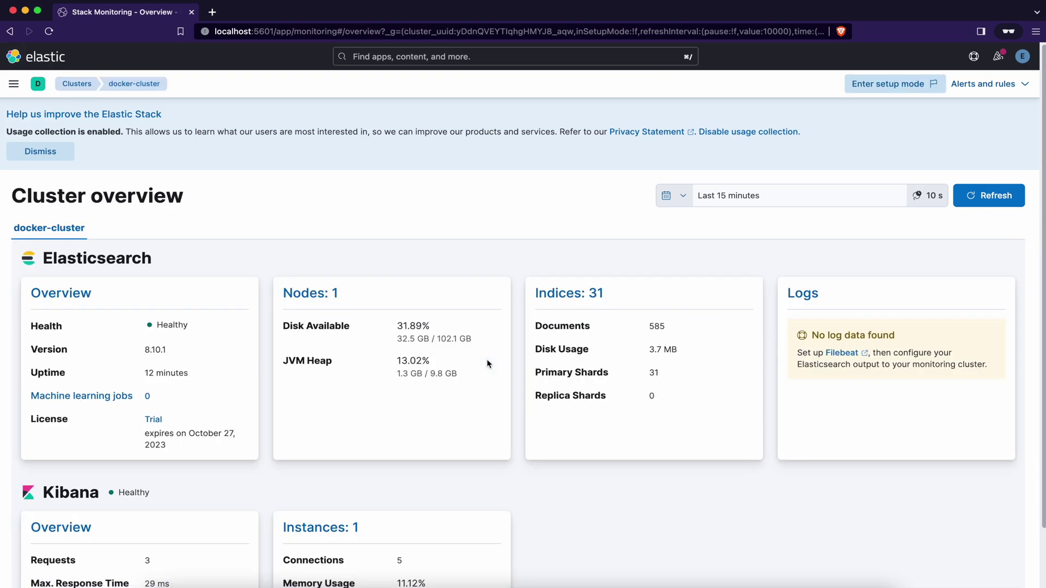
- Create the default Stack Monitoring alert rules and return to the Alerts and rules menu
{"action": "left_click", "coordinate": [1028, 87]}
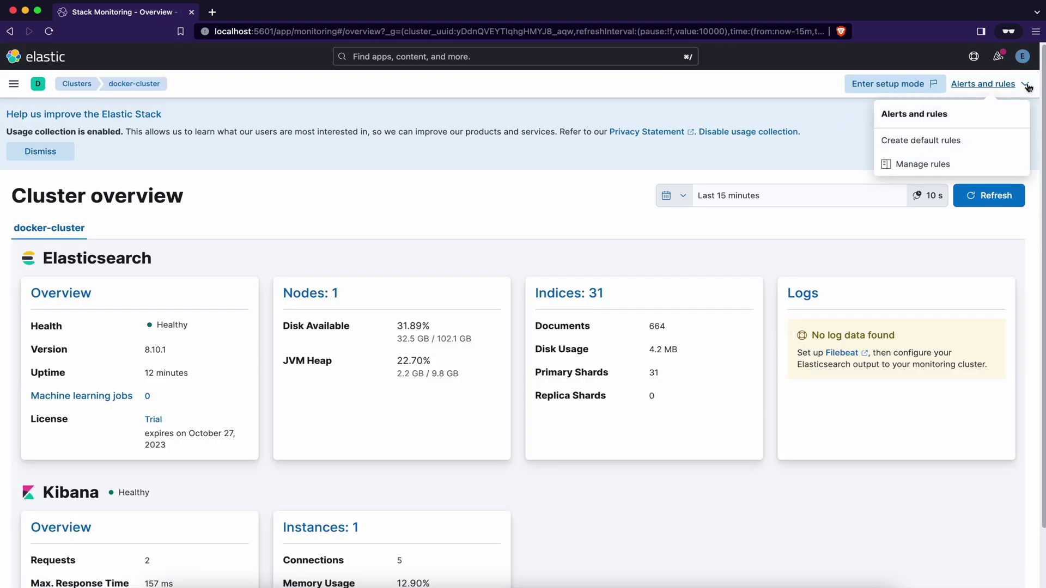
{"action": "left_click", "coordinate": [952, 143]}
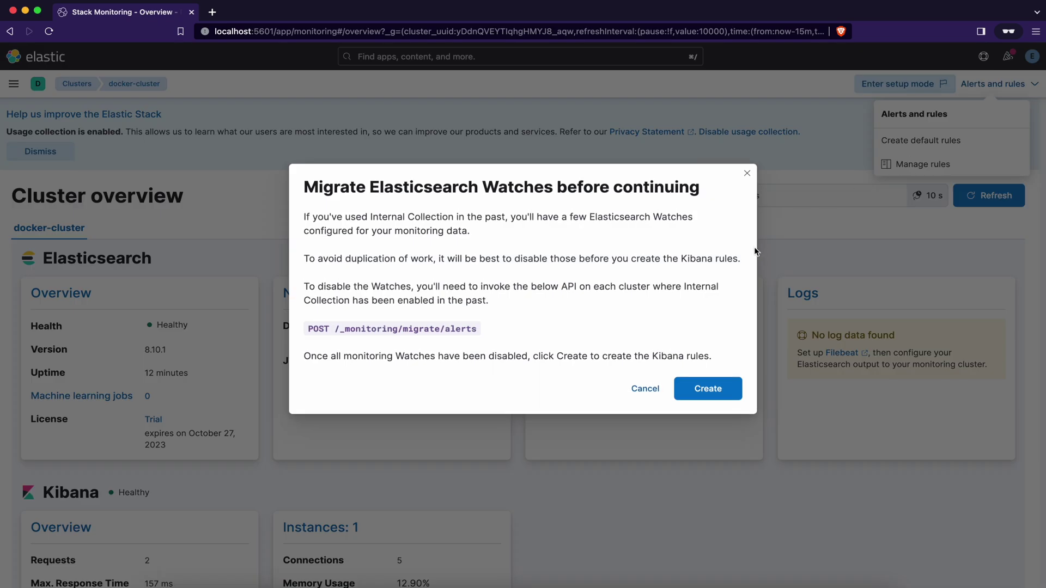
{"action": "left_click", "coordinate": [709, 385]}
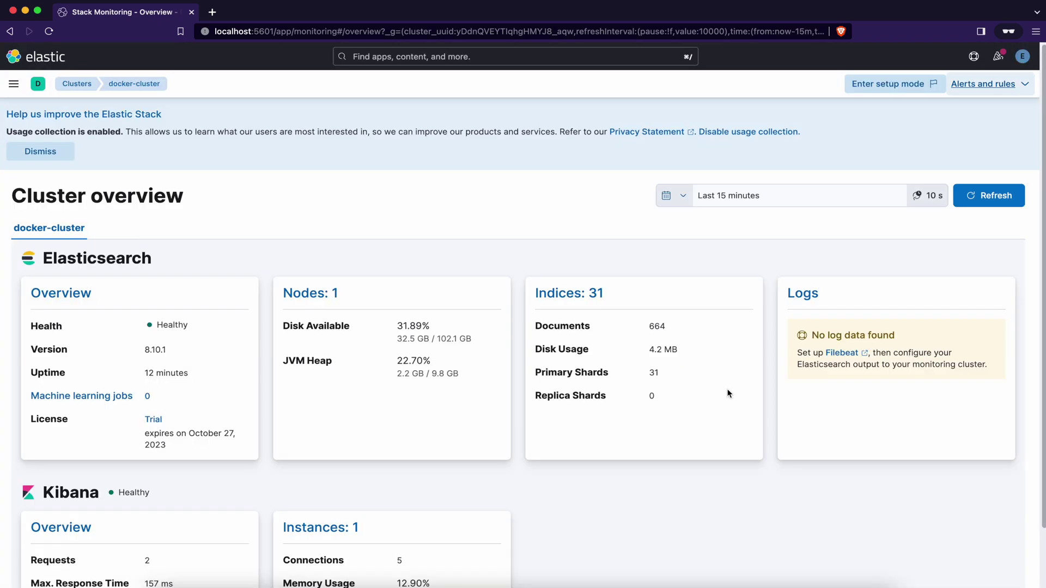
{"action": "left_click", "coordinate": [1024, 86]}
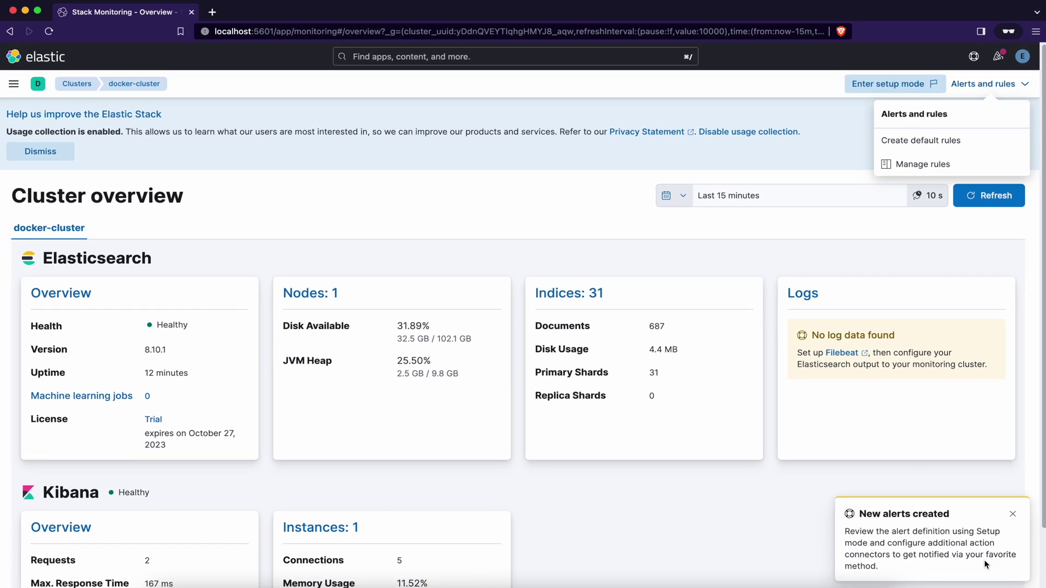
{"action": "left_click", "coordinate": [1013, 514]}
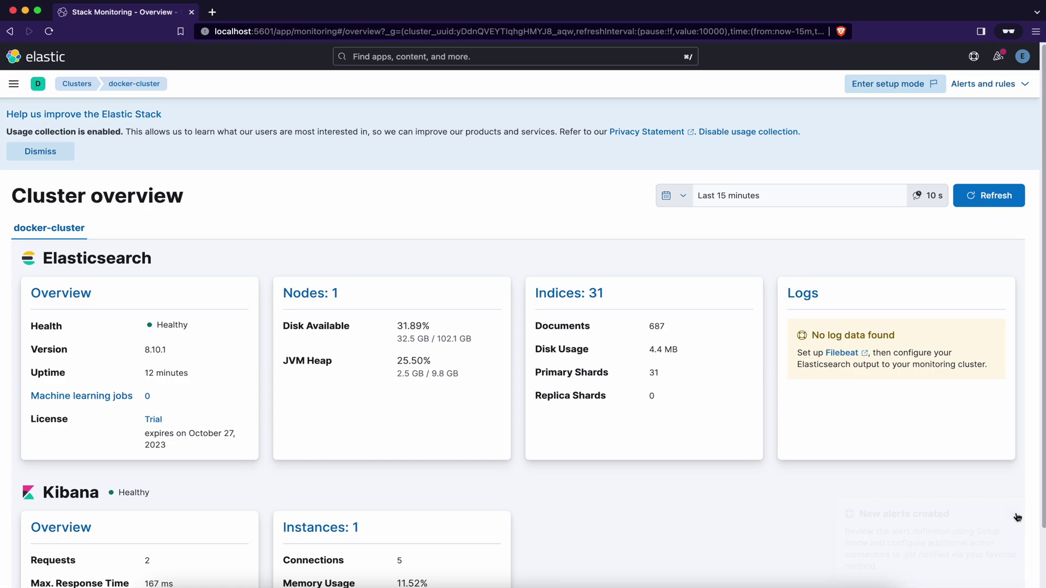
{"action": "left_click", "coordinate": [1025, 85]}
- Open the Cluster health rule for editing from the rules list
{"action": "left_click", "coordinate": [933, 165]}
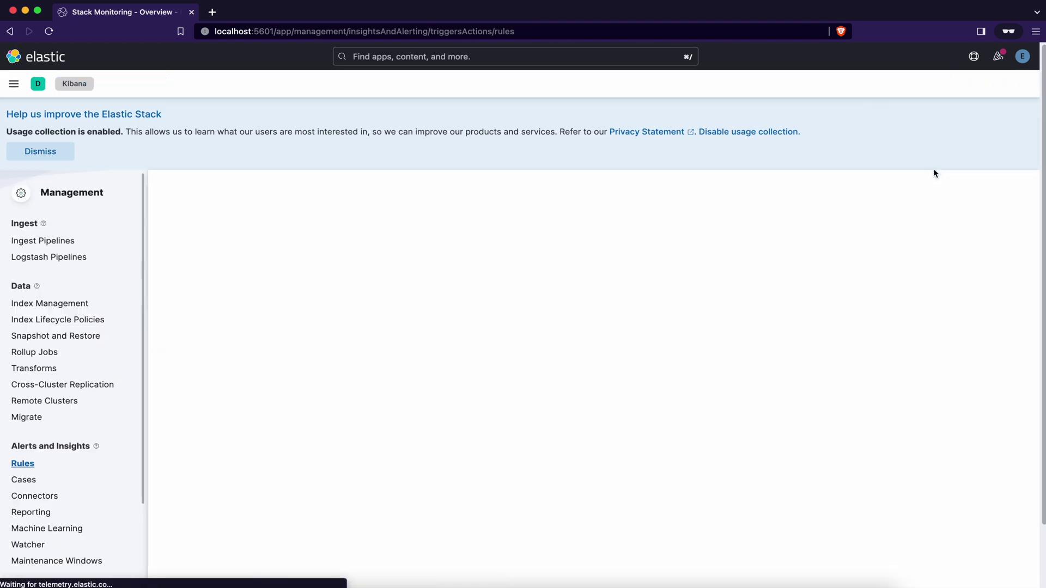
{"action": "scroll", "coordinate": [823, 384], "scroll_direction": "down", "scroll_amount": 1}
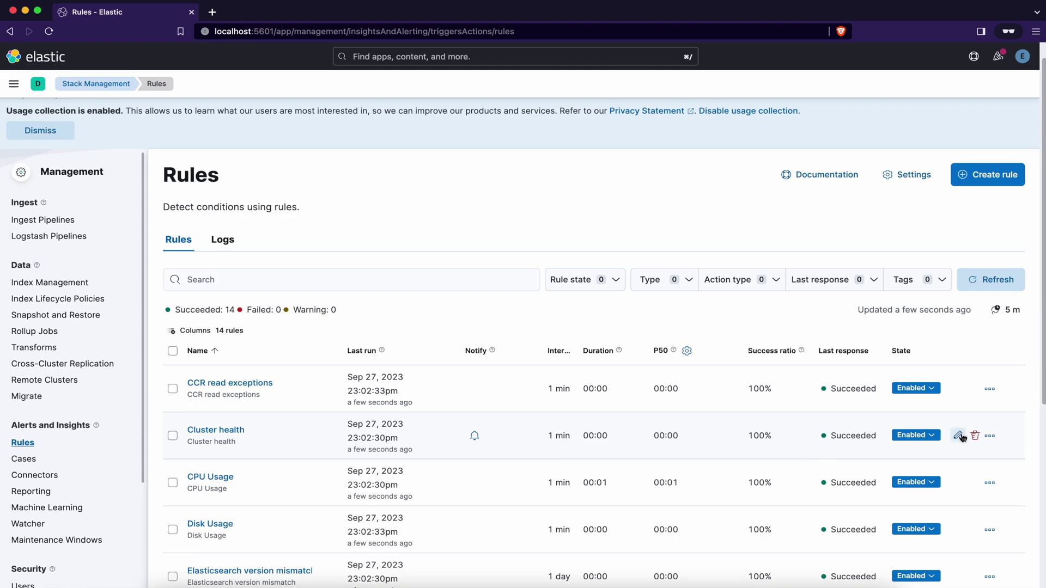
{"action": "left_click", "coordinate": [958, 436]}
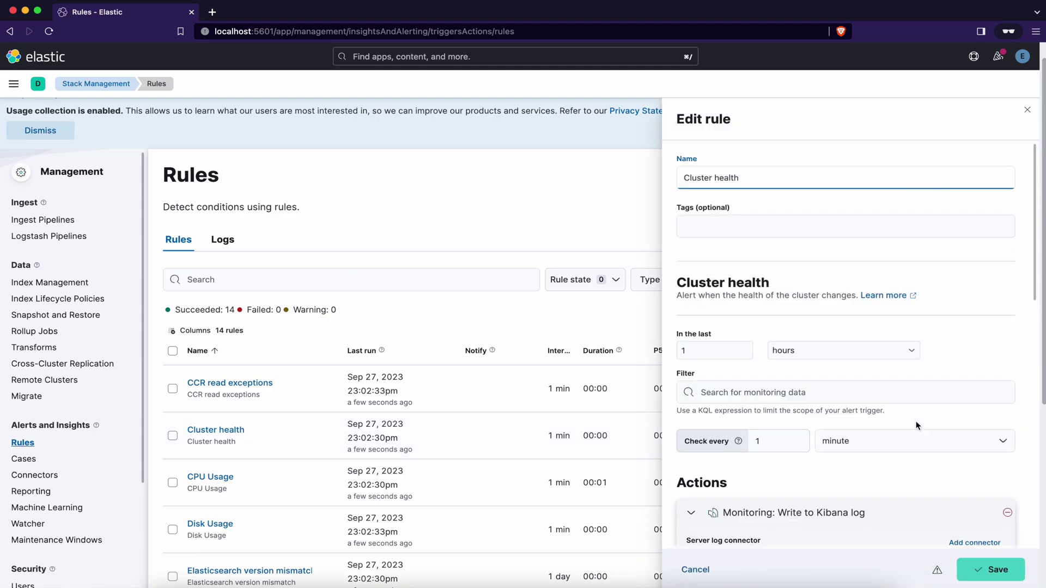
{"action": "scroll", "coordinate": [783, 219], "scroll_direction": "down", "scroll_amount": 1}
{"action": "scroll", "coordinate": [784, 220], "scroll_direction": "down", "scroll_amount": 10}
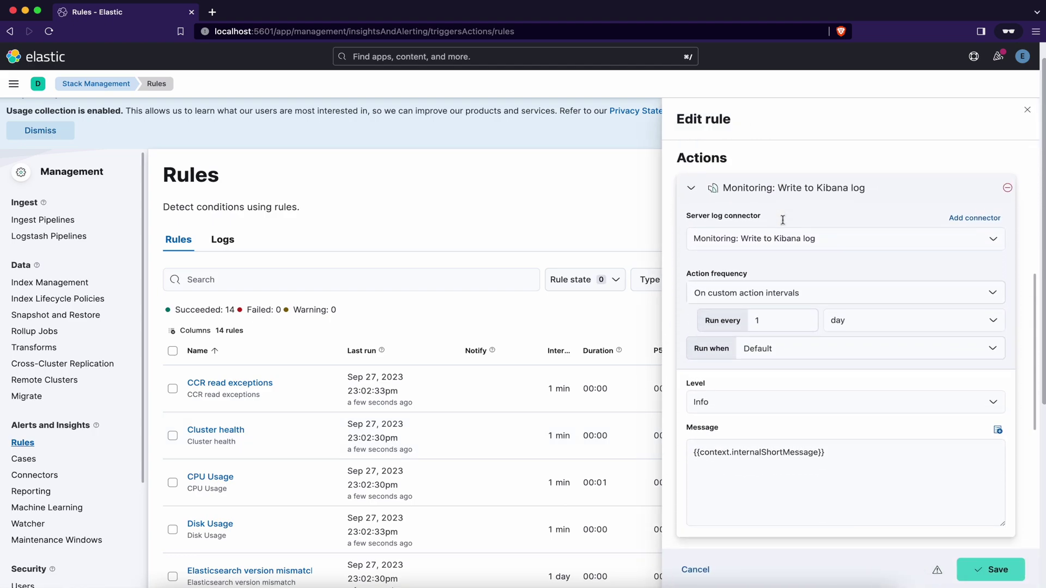
{"action": "scroll", "coordinate": [783, 219], "scroll_direction": "down", "scroll_amount": 1}
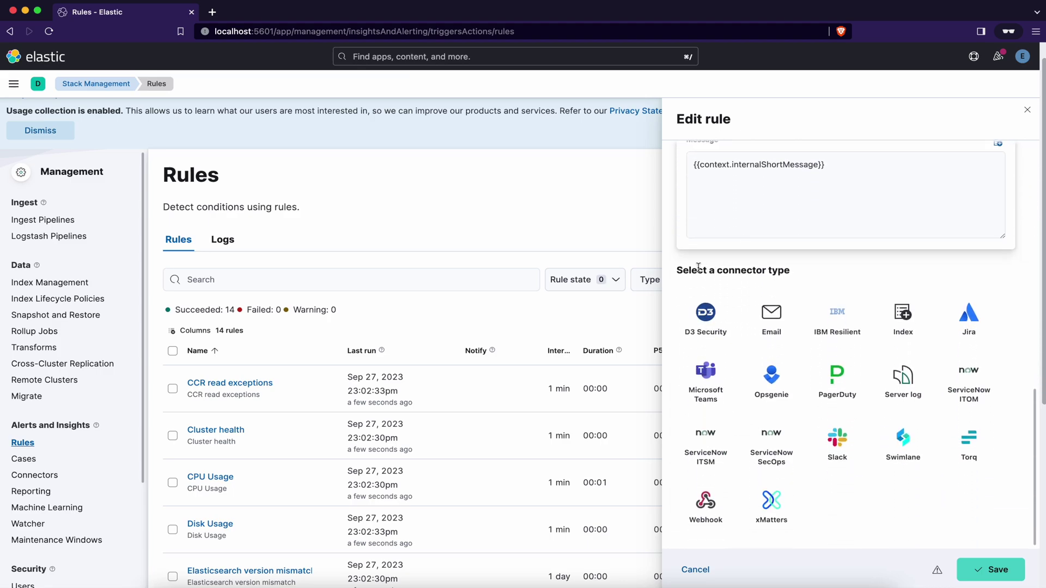
{"action": "left_click_drag", "start_coordinate": [676, 271], "coordinate": [790, 266]}
{"action": "left_click", "coordinate": [818, 271]}
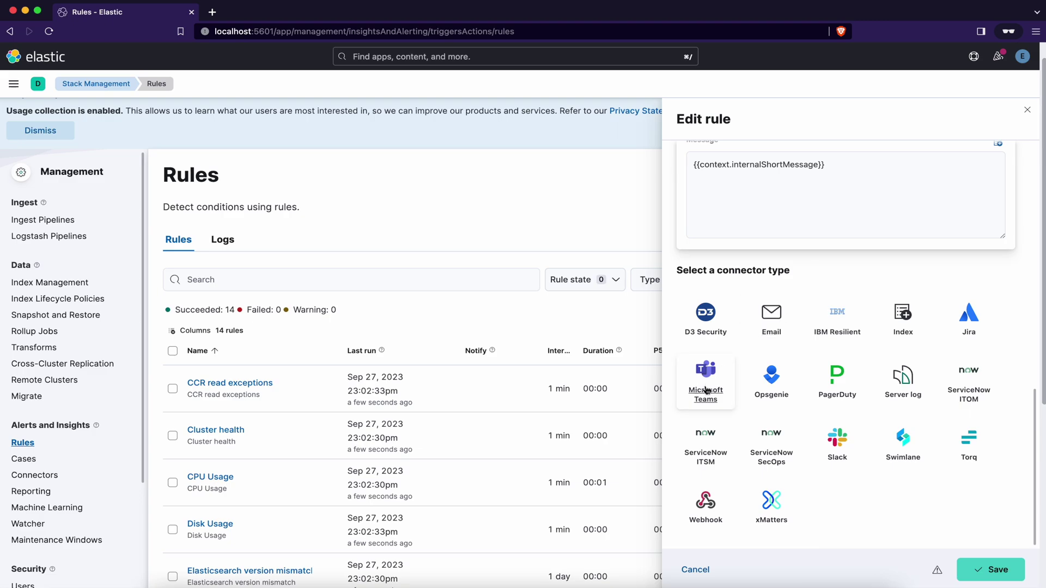
- Add a Microsoft Teams action to the rule and start a new Teams connector
{"action": "left_click", "coordinate": [721, 377]}
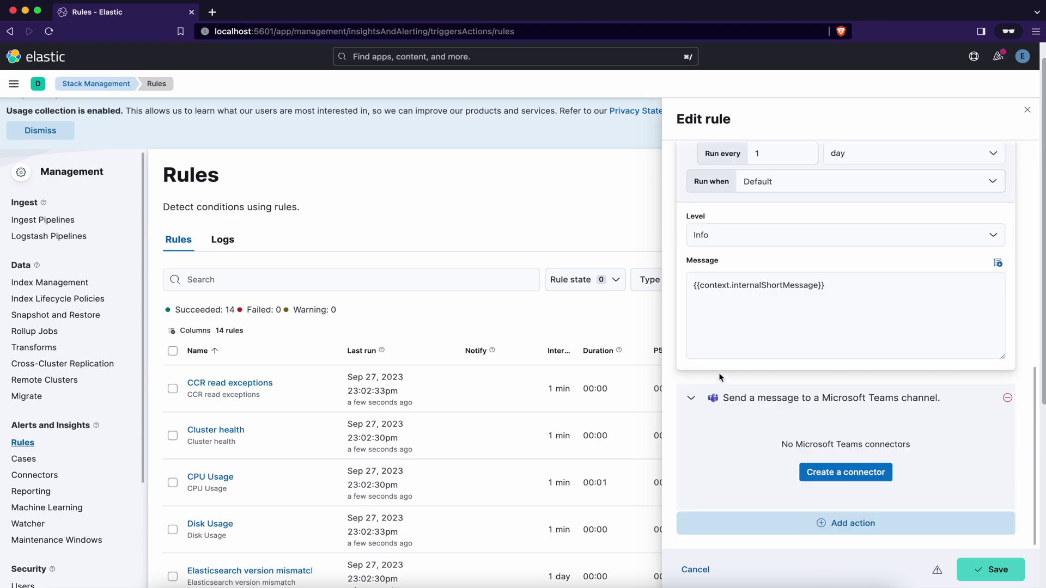
{"action": "left_click", "coordinate": [855, 476]}
{"action": "left_click", "coordinate": [363, 294]}
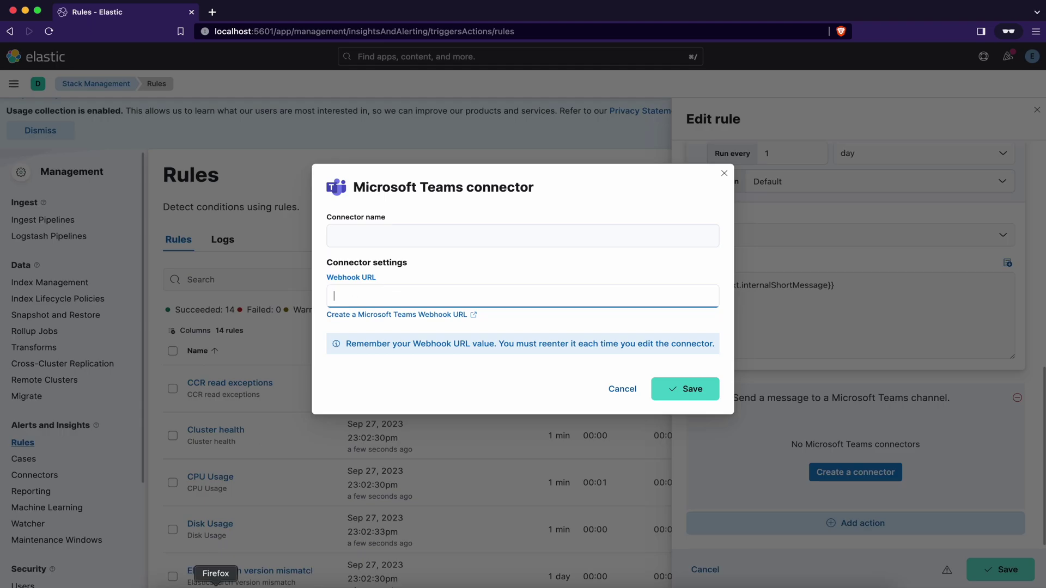
- Copy the elastic-toughcoding Incoming Webhook URL from the Teams channel's configured connectors
{"action": "left_click", "coordinate": [215, 570]}
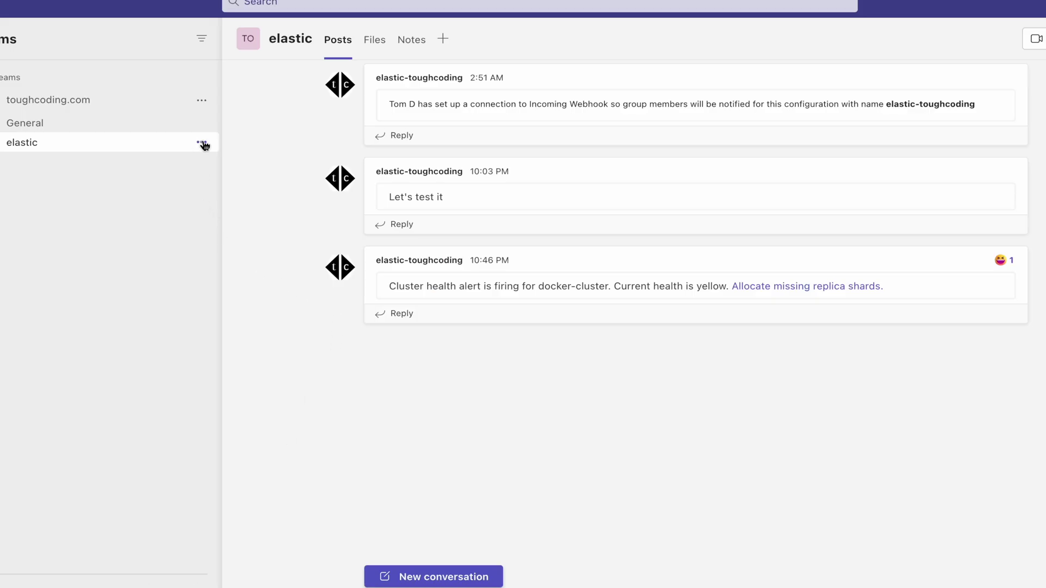
{"action": "left_click", "coordinate": [202, 143]}
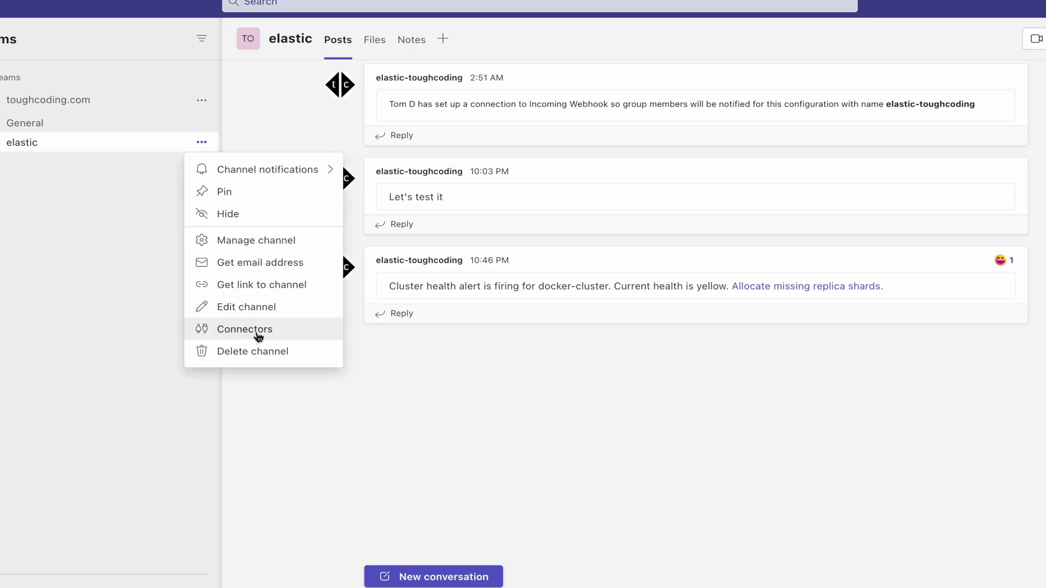
{"action": "left_click", "coordinate": [260, 338]}
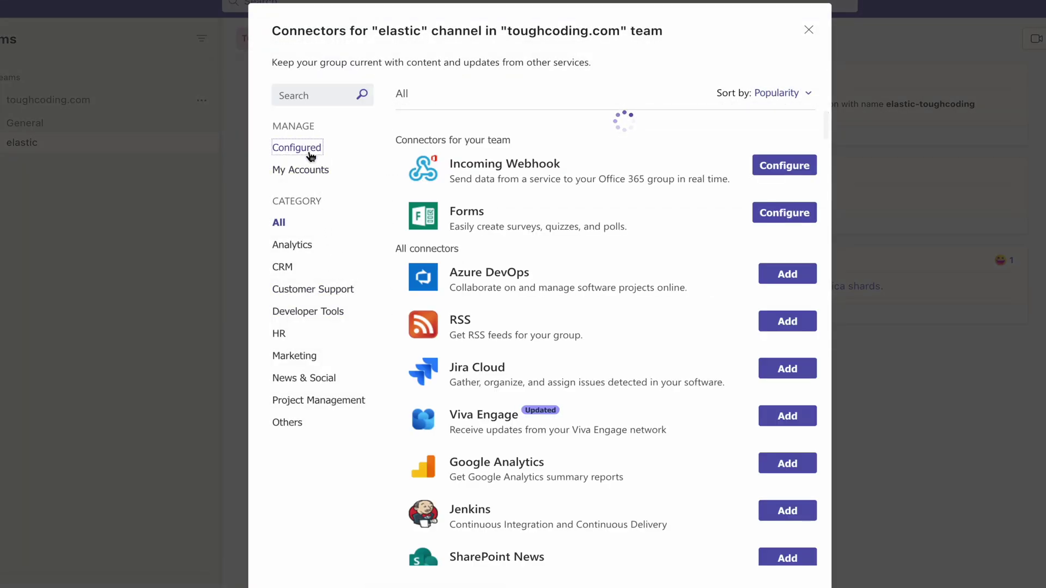
{"action": "left_click", "coordinate": [305, 148]}
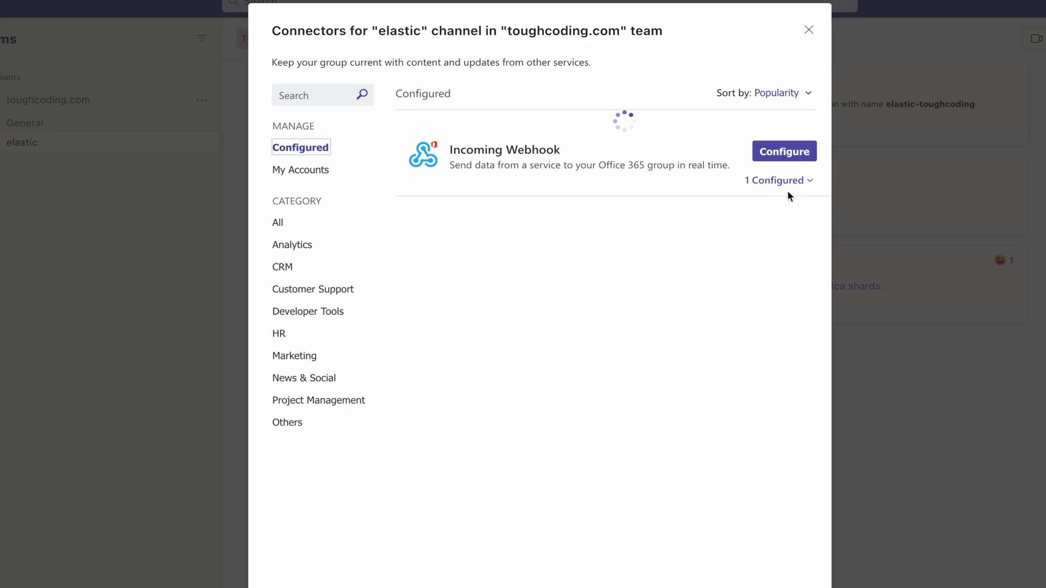
{"action": "left_click", "coordinate": [795, 185]}
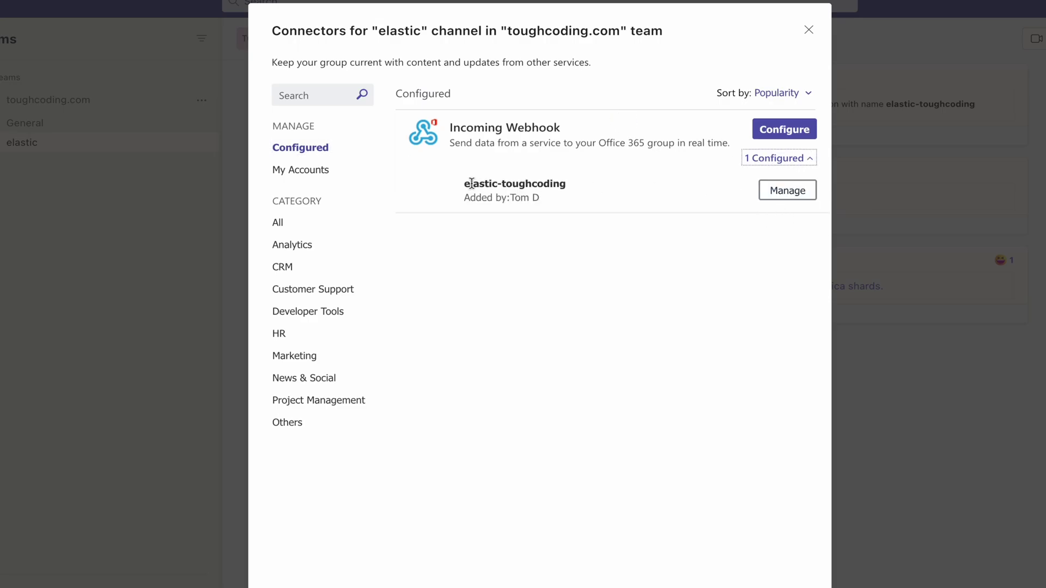
{"action": "left_click_drag", "start_coordinate": [473, 183], "coordinate": [578, 188]}
{"action": "left_click", "coordinate": [787, 191]}
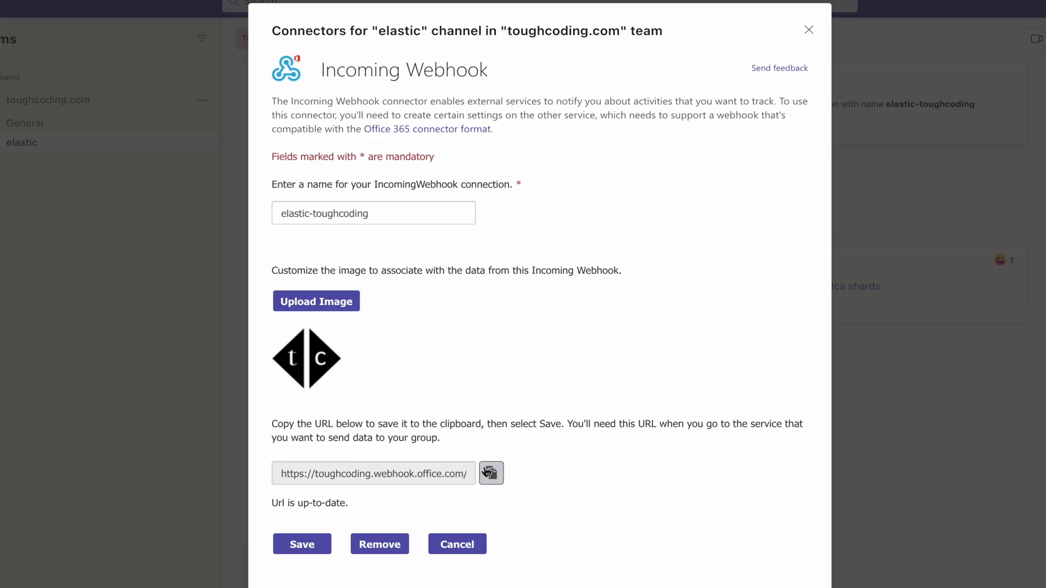
{"action": "left_click", "coordinate": [495, 473]}
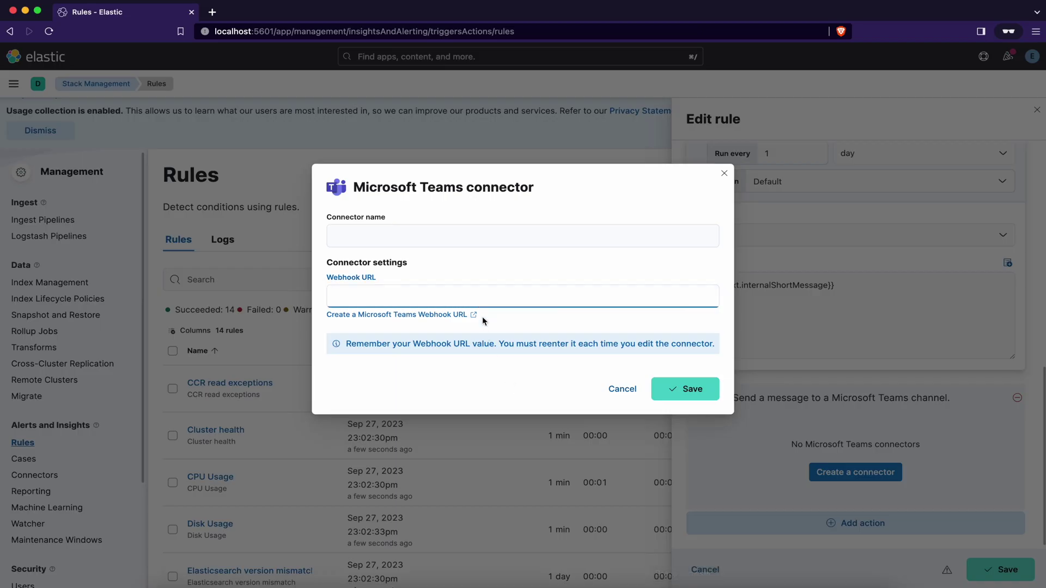
- Save a Teams connector named 'kibana', then save the Cluster health rule with it
{"action": "left_click", "coordinate": [437, 229]}
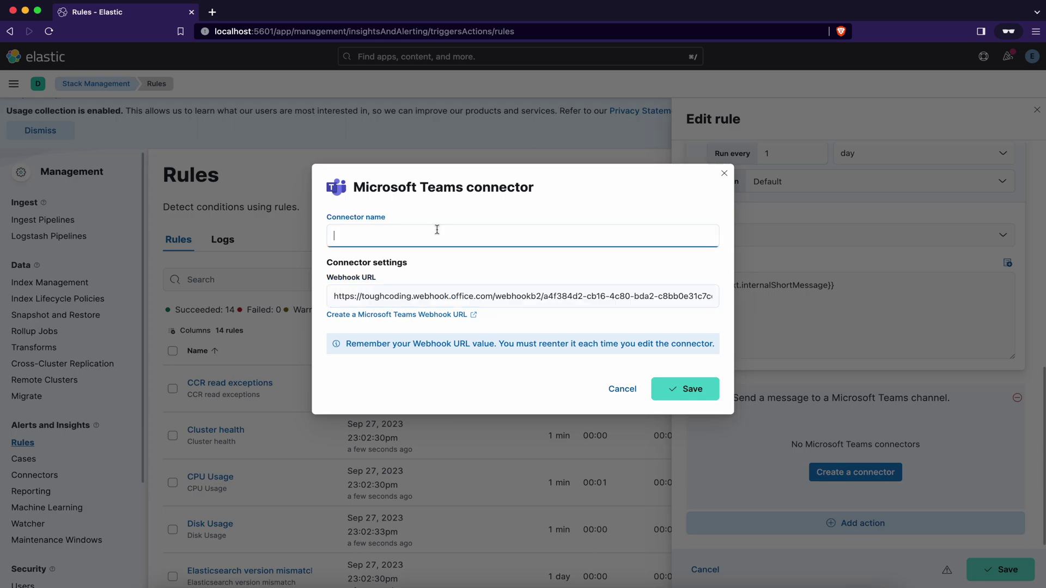
{"action": "type", "text": "kibana"}
{"action": "left_click", "coordinate": [680, 389]}
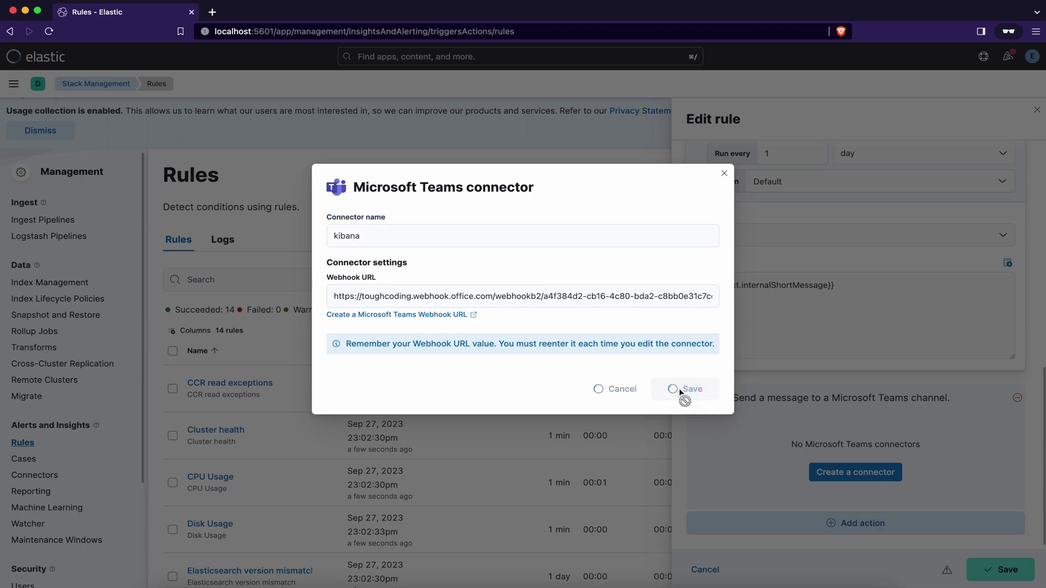
{"action": "scroll", "coordinate": [860, 366], "scroll_direction": "down", "scroll_amount": 4}
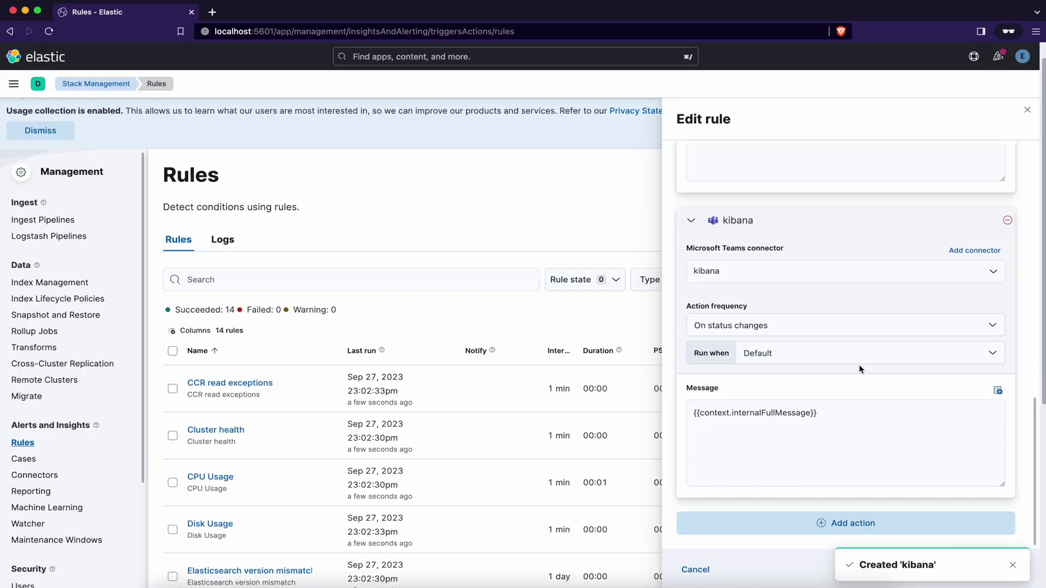
{"action": "left_click", "coordinate": [1018, 565]}
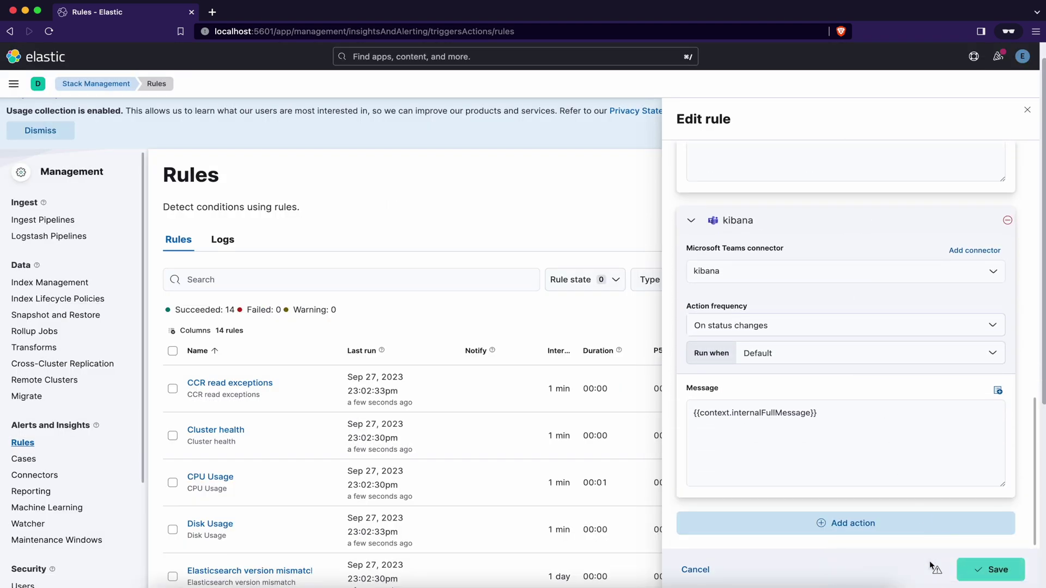
{"action": "left_click", "coordinate": [999, 571]}
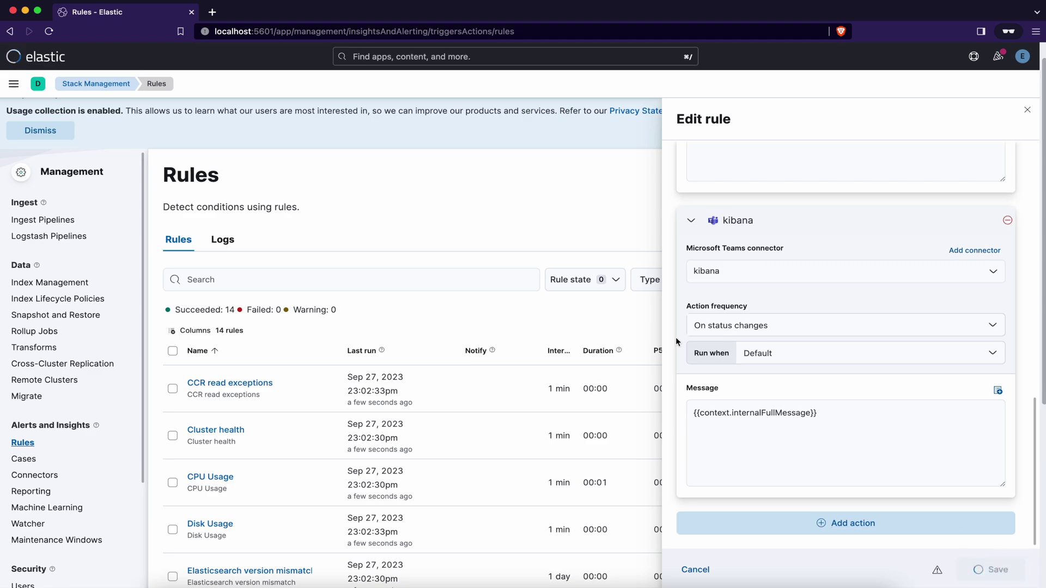
{"action": "scroll", "coordinate": [299, 221], "scroll_direction": "down", "scroll_amount": 5}
- Change the Cluster health rule's check interval from 1 minute to 1 second and save
{"action": "left_click", "coordinate": [231, 169]}
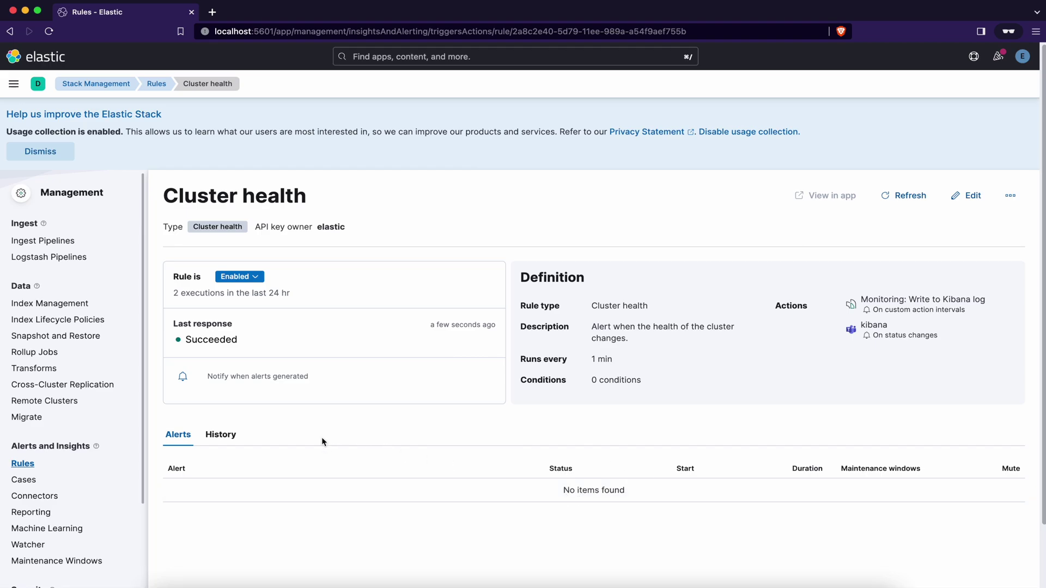
{"action": "left_click", "coordinate": [221, 434]}
{"action": "scroll", "coordinate": [439, 461], "scroll_direction": "down", "scroll_amount": 4}
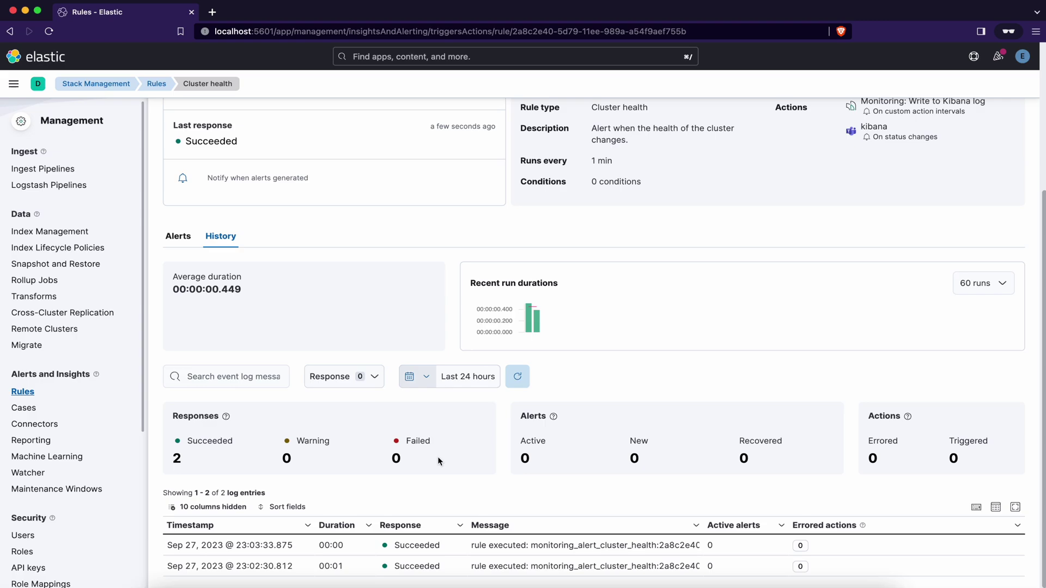
{"action": "scroll", "coordinate": [509, 356], "scroll_direction": "up", "scroll_amount": 2}
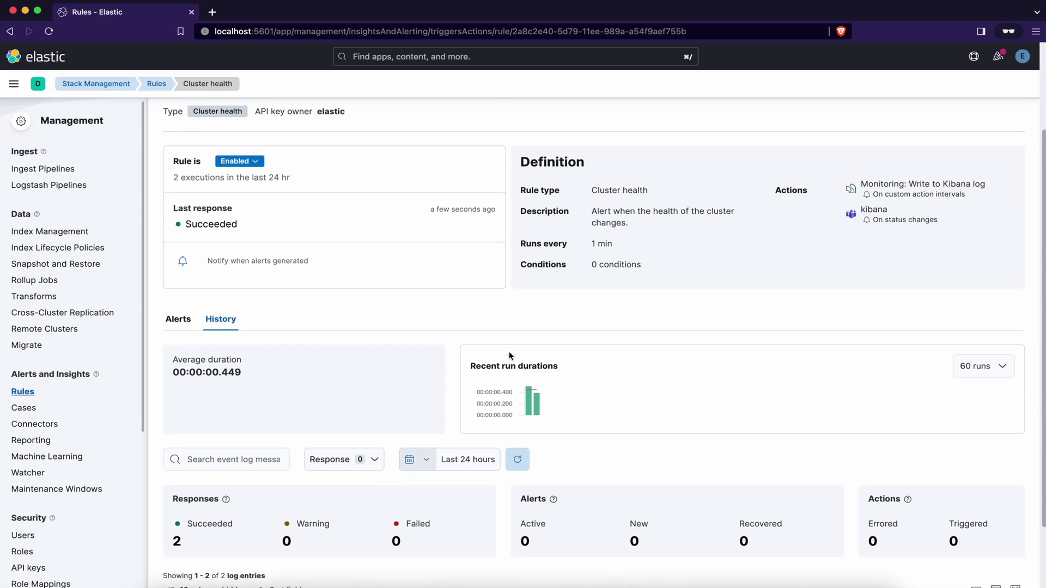
{"action": "scroll", "coordinate": [509, 356], "scroll_direction": "up", "scroll_amount": 3}
{"action": "left_click", "coordinate": [965, 199]}
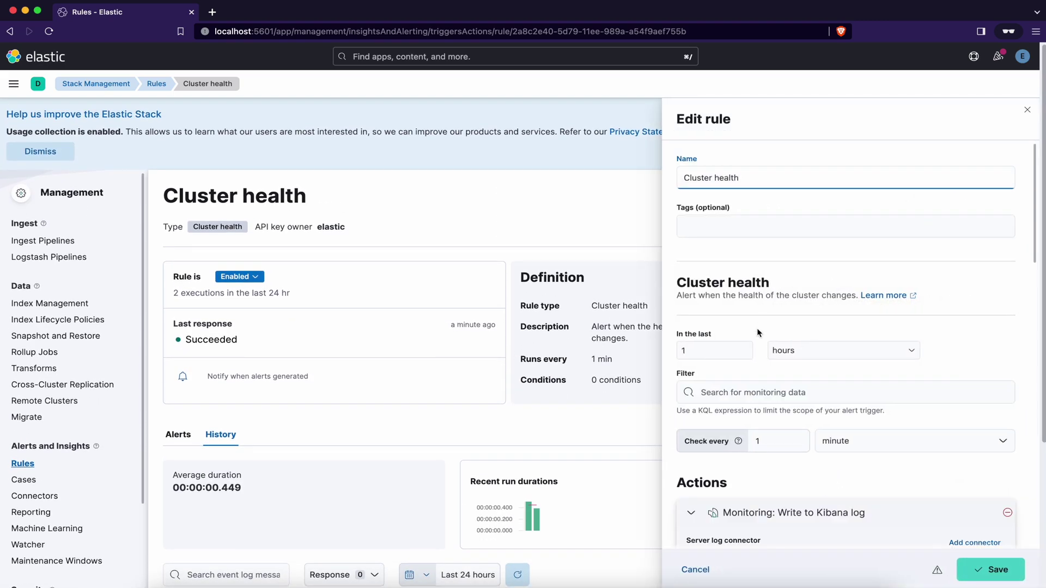
{"action": "scroll", "coordinate": [757, 332], "scroll_direction": "down", "scroll_amount": 3}
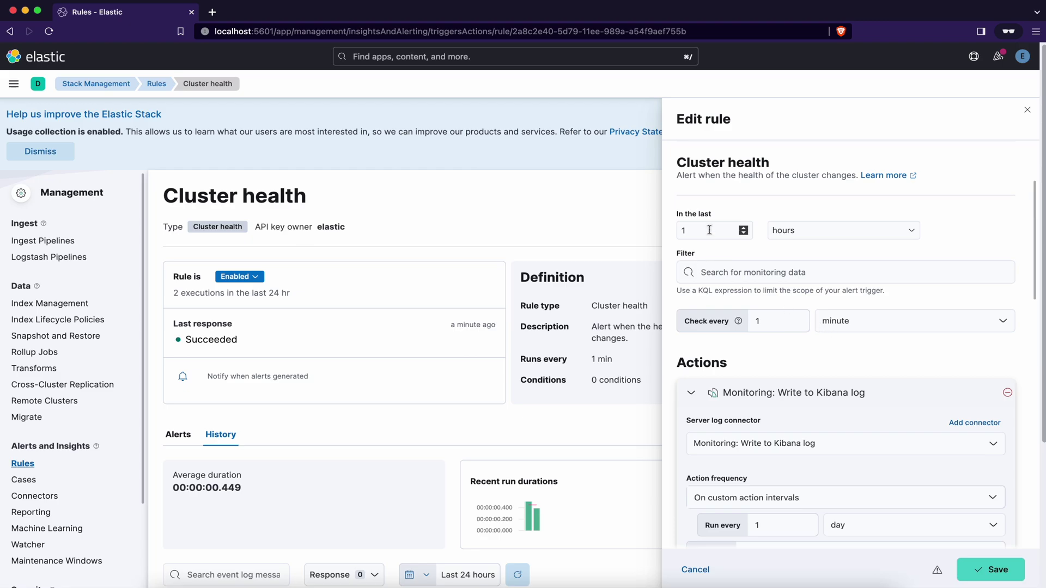
{"action": "left_click", "coordinate": [854, 333]}
{"action": "left_click", "coordinate": [851, 308]}
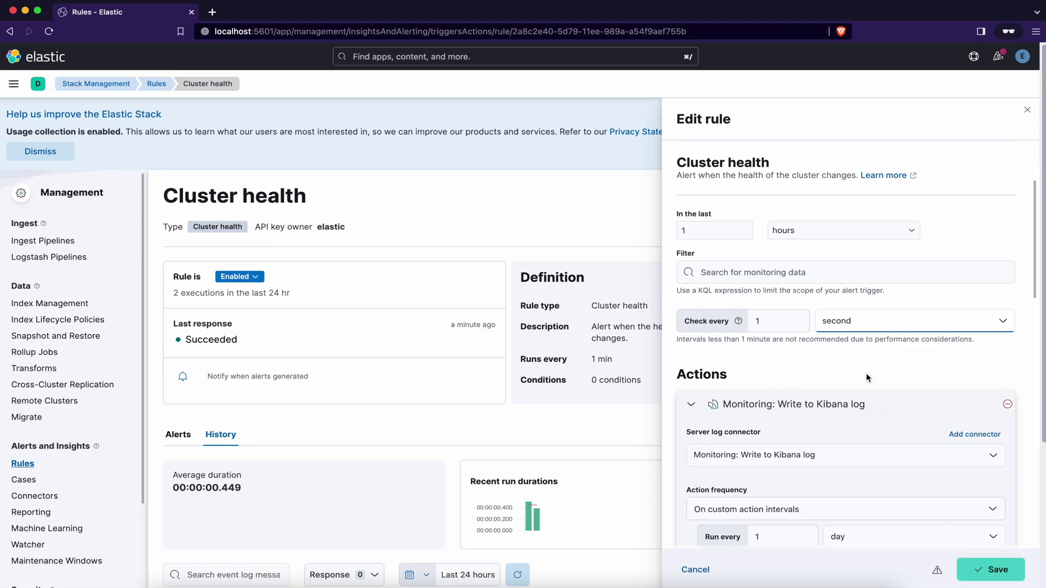
{"action": "left_click", "coordinate": [970, 570]}
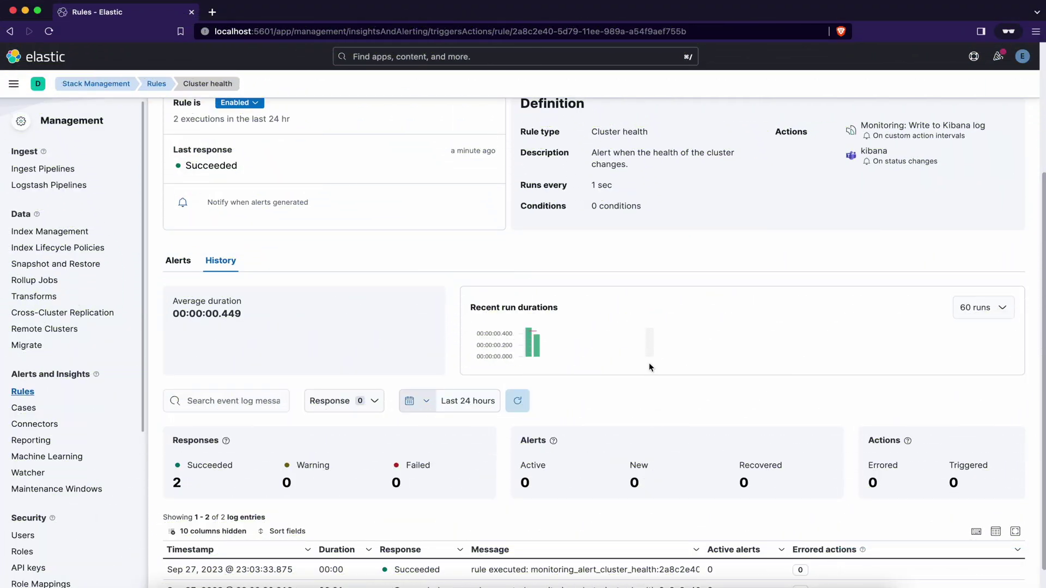
- In Postman, create the testing index with number_of_replicas 100
{"action": "left_click", "coordinate": [655, 581]}
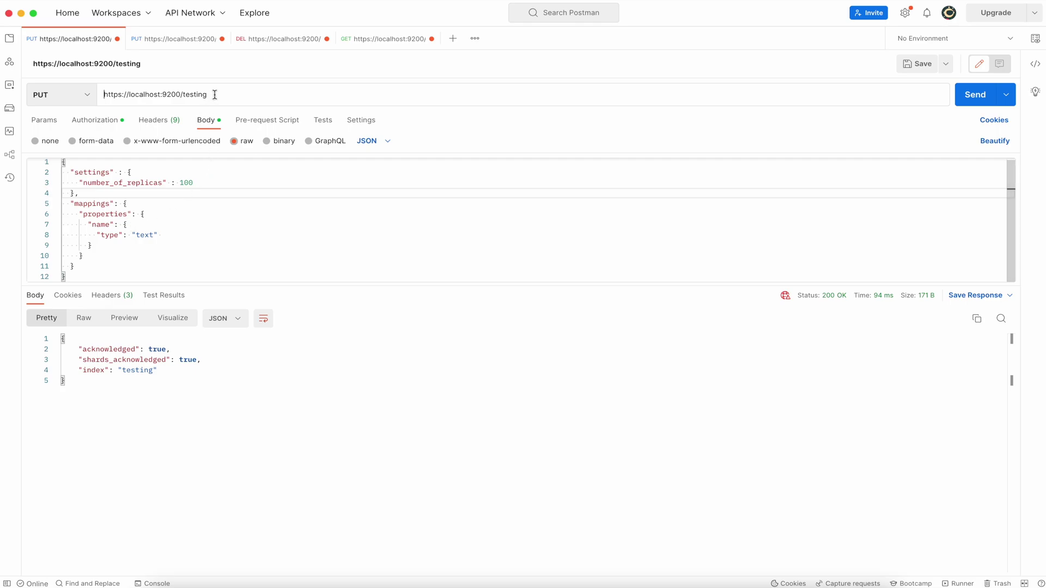
{"action": "left_click", "coordinate": [192, 183]}
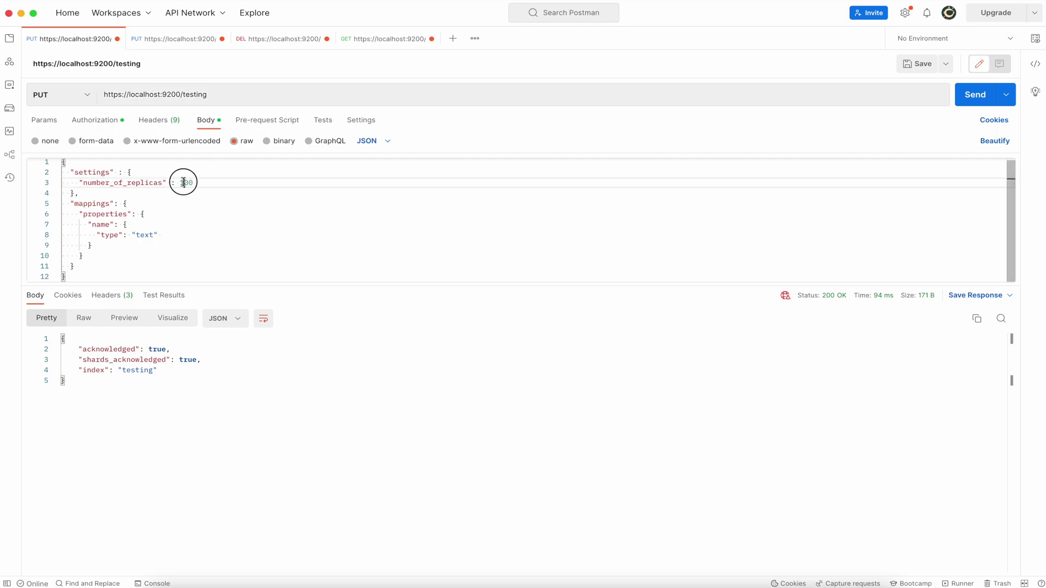
{"action": "left_click", "coordinate": [206, 206]}
{"action": "left_click", "coordinate": [962, 104]}
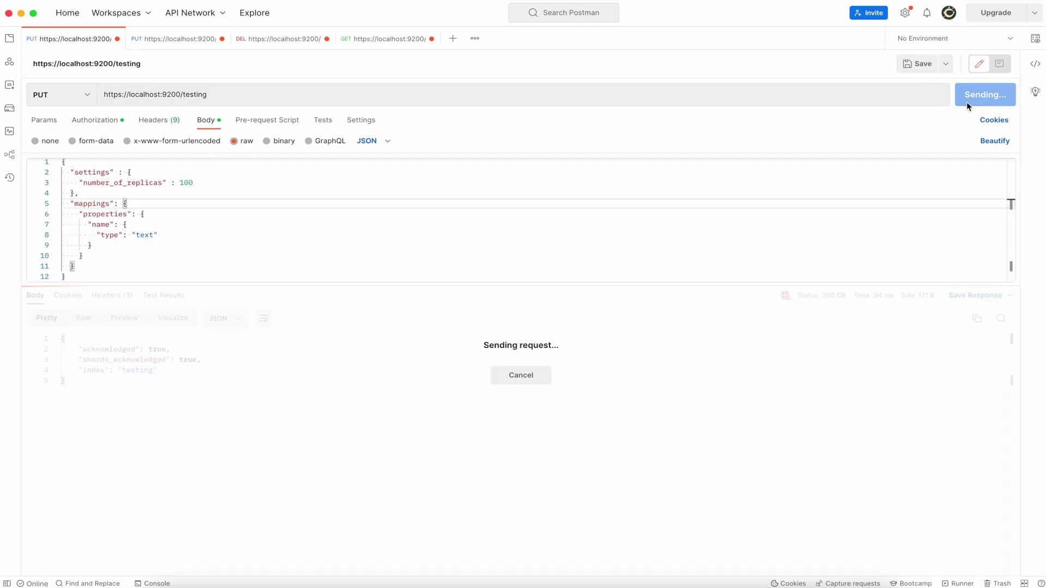
- Resend GET _cluster/health to confirm docker-cluster is now yellow
{"action": "left_click", "coordinate": [376, 41]}
{"action": "left_click", "coordinate": [975, 104]}
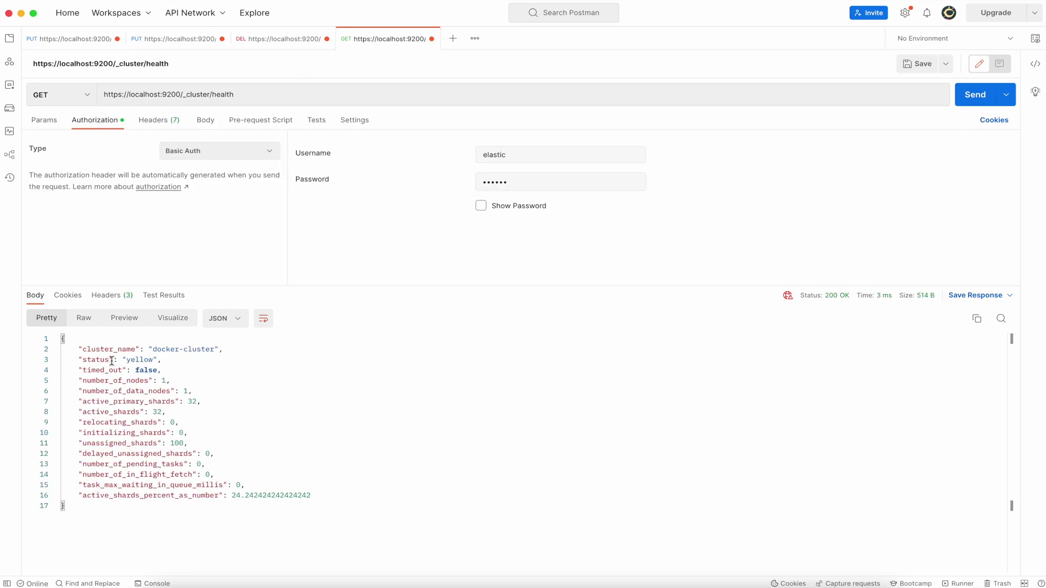
{"action": "left_click_drag", "start_coordinate": [110, 360], "coordinate": [199, 360]}
{"action": "left_click", "coordinate": [188, 432]}
- Refresh the Cluster health rule's history and alerts to show the new active alert
{"action": "left_click", "coordinate": [683, 586]}
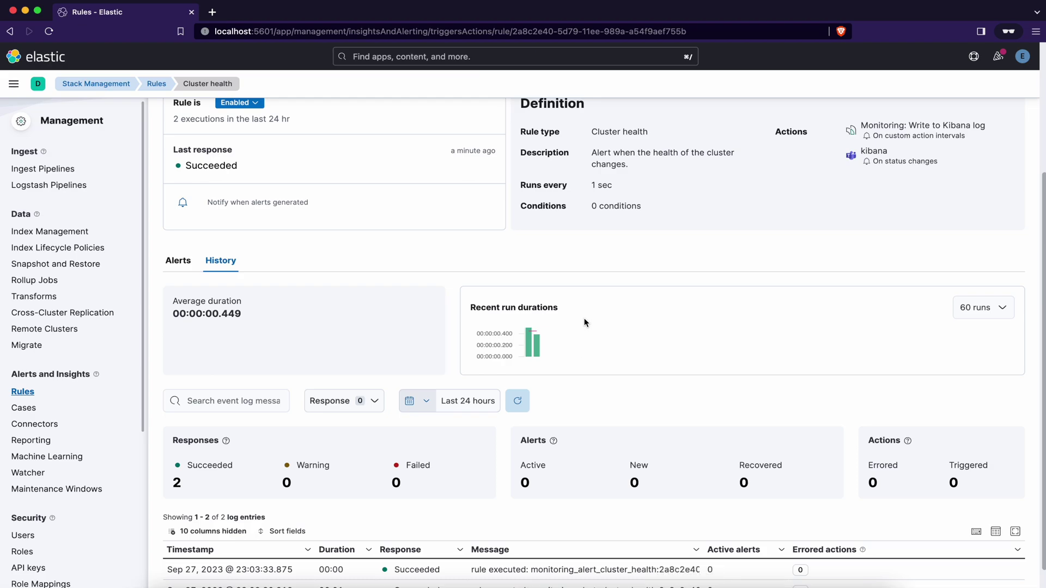
{"action": "scroll", "coordinate": [384, 430], "scroll_direction": "down", "scroll_amount": 1}
{"action": "scroll", "coordinate": [610, 226], "scroll_direction": "up", "scroll_amount": 5}
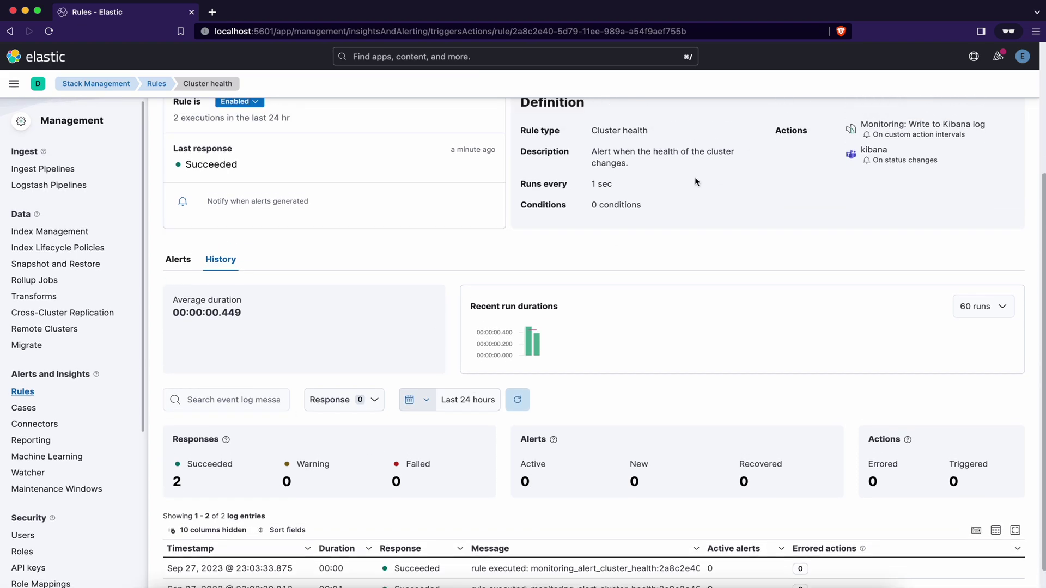
{"action": "scroll", "coordinate": [360, 254], "scroll_direction": "down", "scroll_amount": 3}
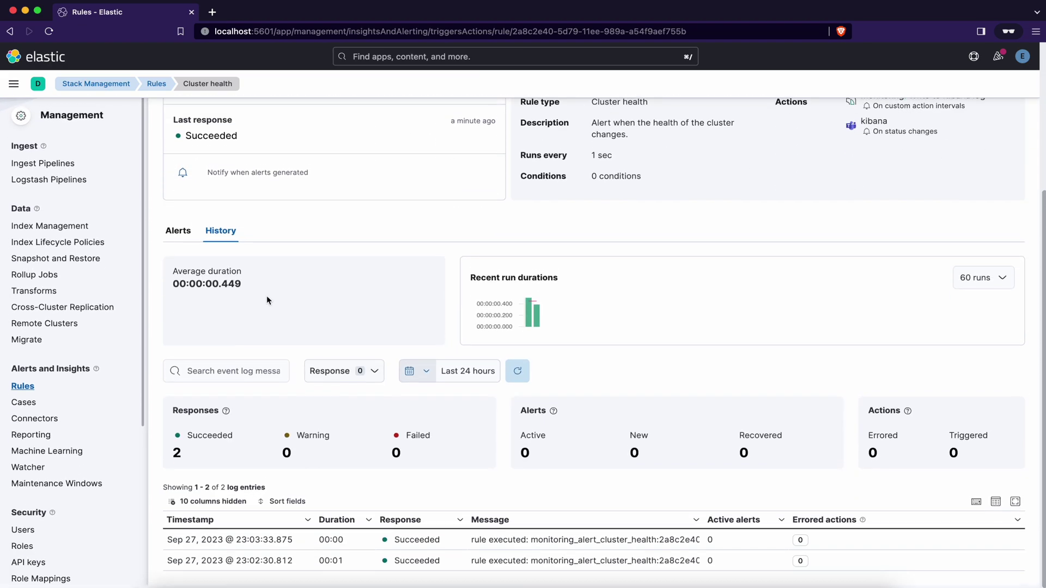
{"action": "left_click", "coordinate": [518, 375]}
{"action": "scroll", "coordinate": [519, 379], "scroll_direction": "down", "scroll_amount": 3}
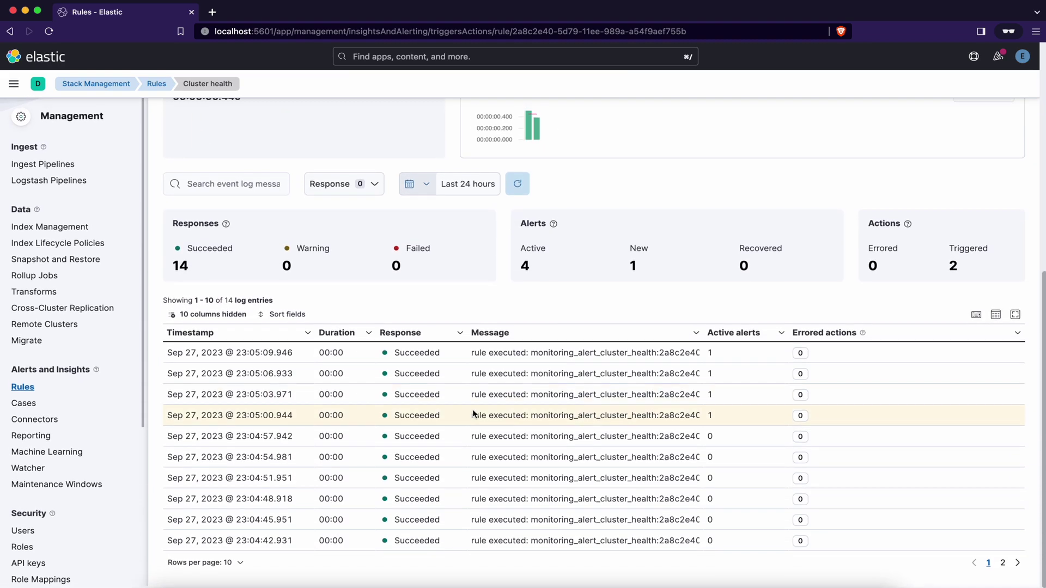
{"action": "scroll", "coordinate": [215, 168], "scroll_direction": "up", "scroll_amount": 3}
{"action": "left_click", "coordinate": [172, 131]}
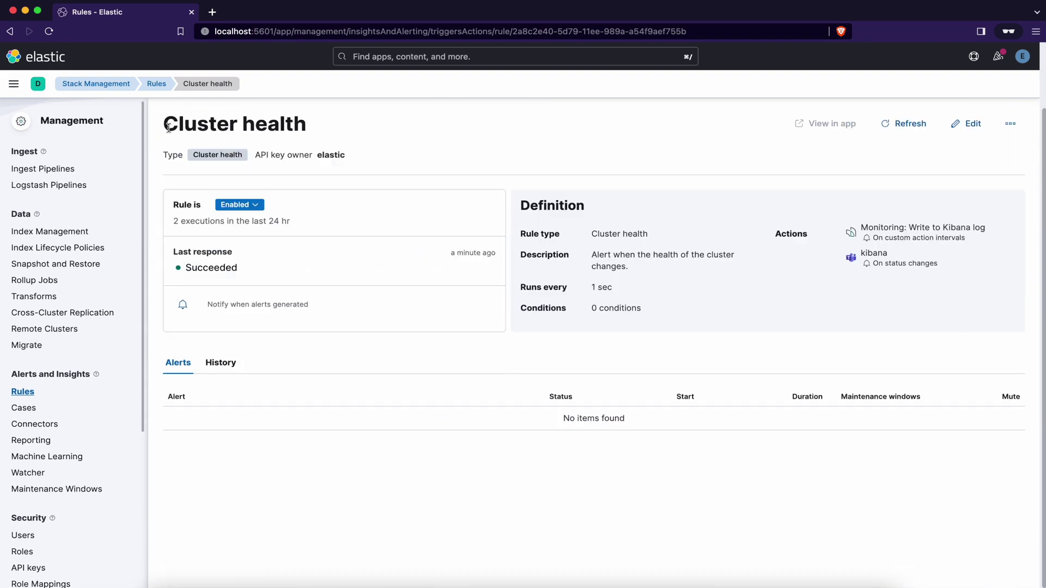
{"action": "left_click", "coordinate": [917, 130]}
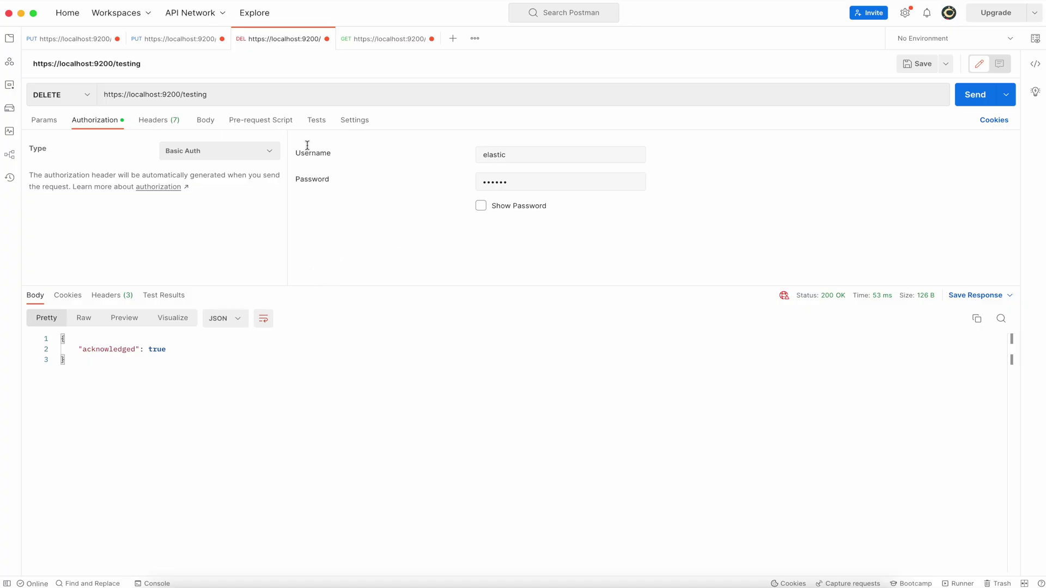
- Delete the testing index in Postman and confirm the cluster health is green again
{"action": "left_click", "coordinate": [211, 102]}
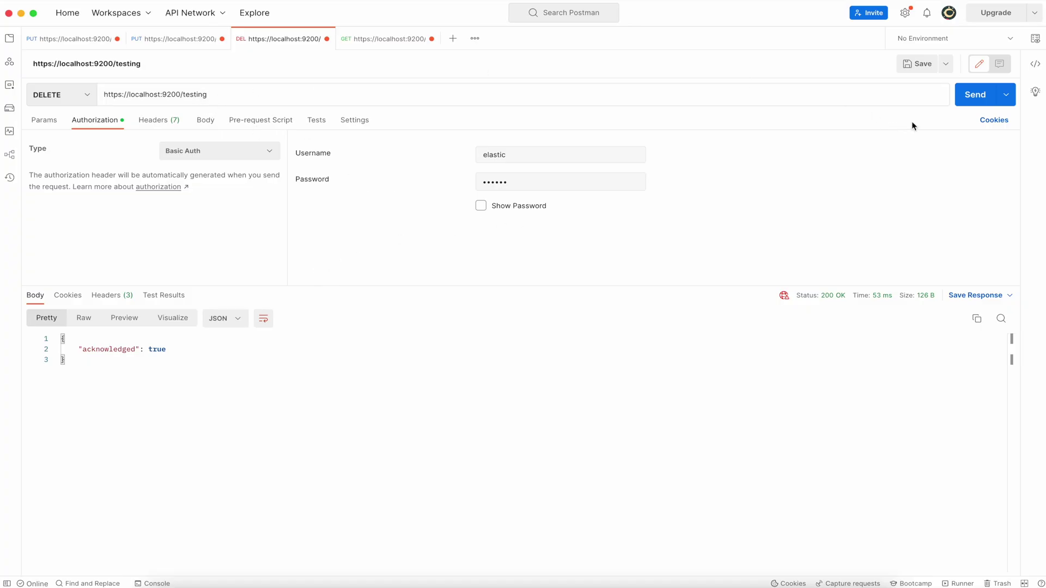
{"action": "left_click", "coordinate": [966, 96]}
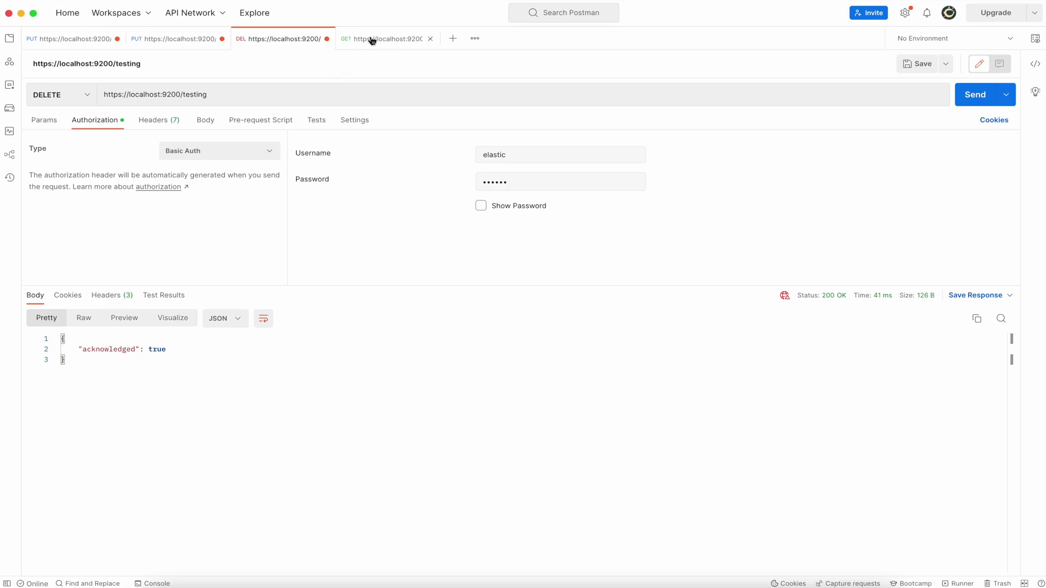
{"action": "left_click", "coordinate": [372, 40]}
{"action": "left_click", "coordinate": [978, 101]}
{"action": "left_click_drag", "start_coordinate": [141, 371], "coordinate": [201, 402]}
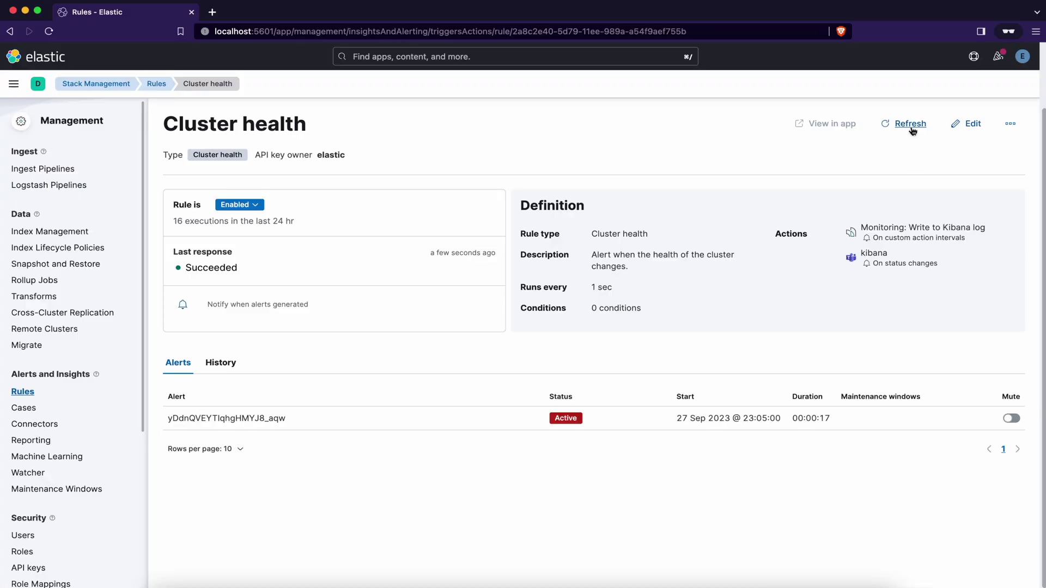
{"action": "left_click", "coordinate": [899, 125]}
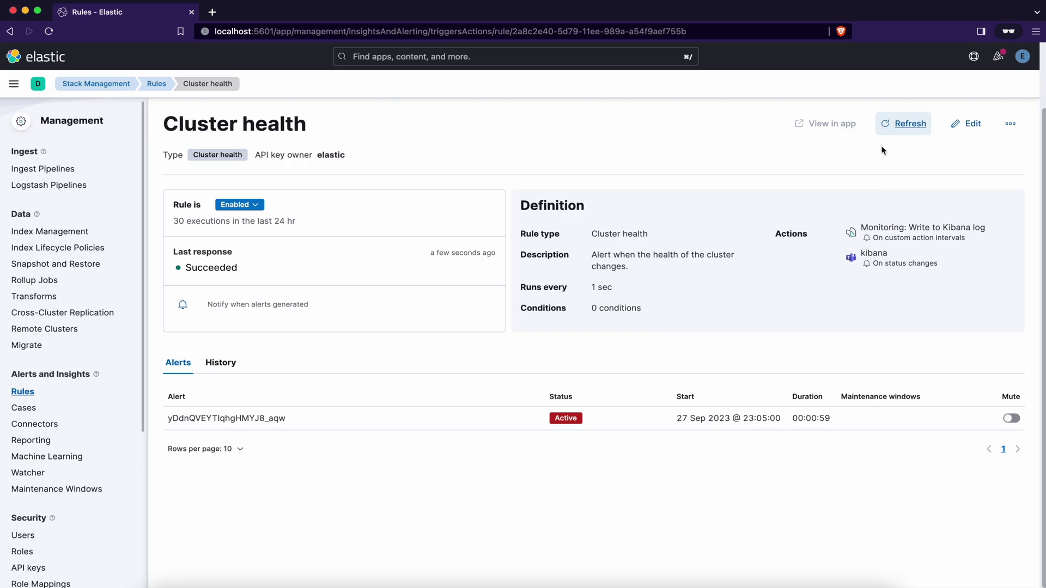
- Refresh the Cluster health rule page until its alert shows Recovered
{"action": "left_click", "coordinate": [903, 125]}
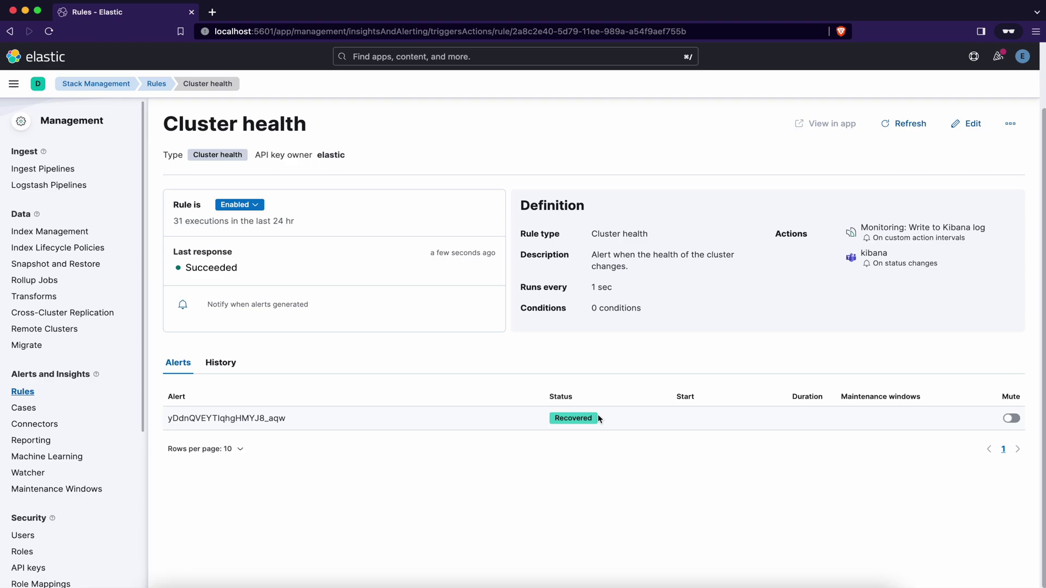
{"action": "left_click", "coordinate": [905, 124]}
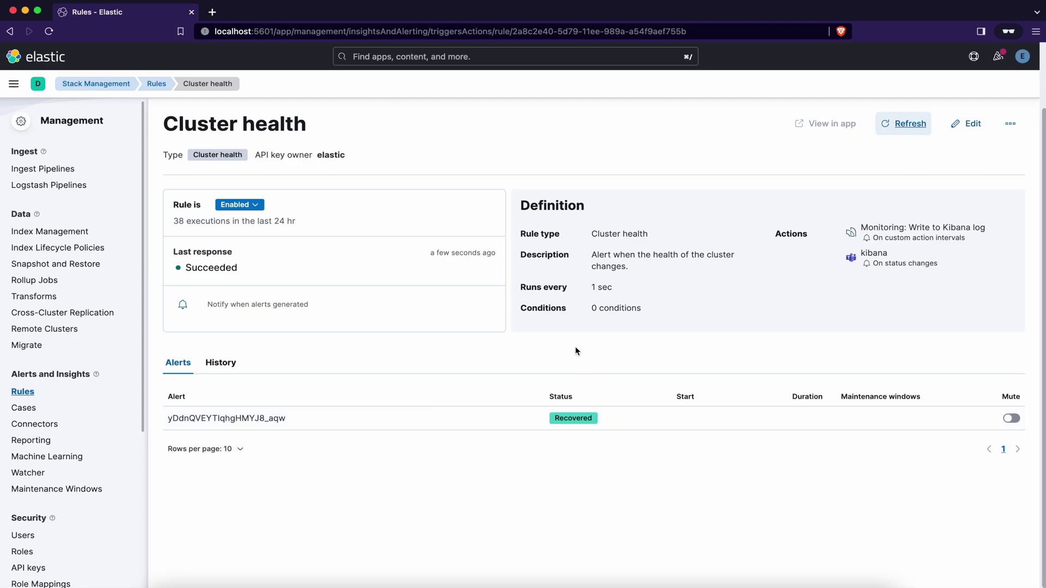